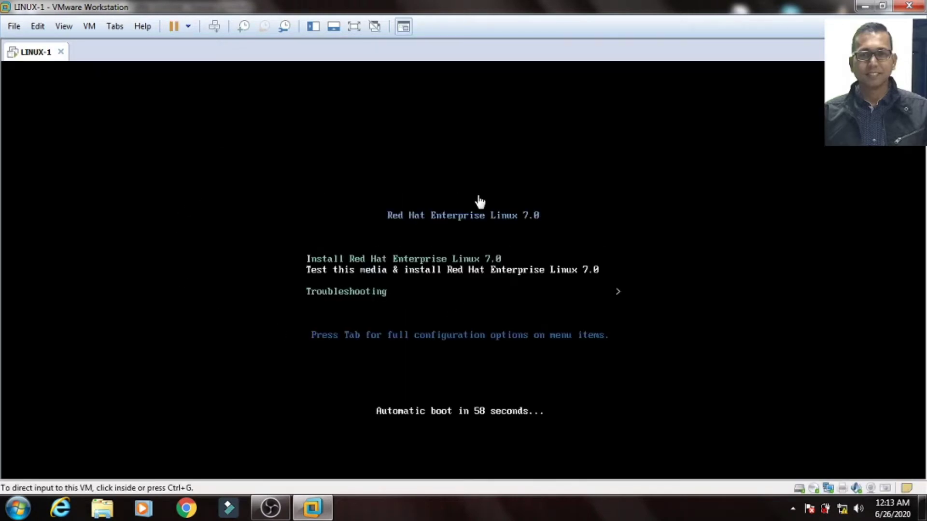
Switch the VM to full screen, boot the install entry and skip the media check.
key(ctrl+alt+Return)
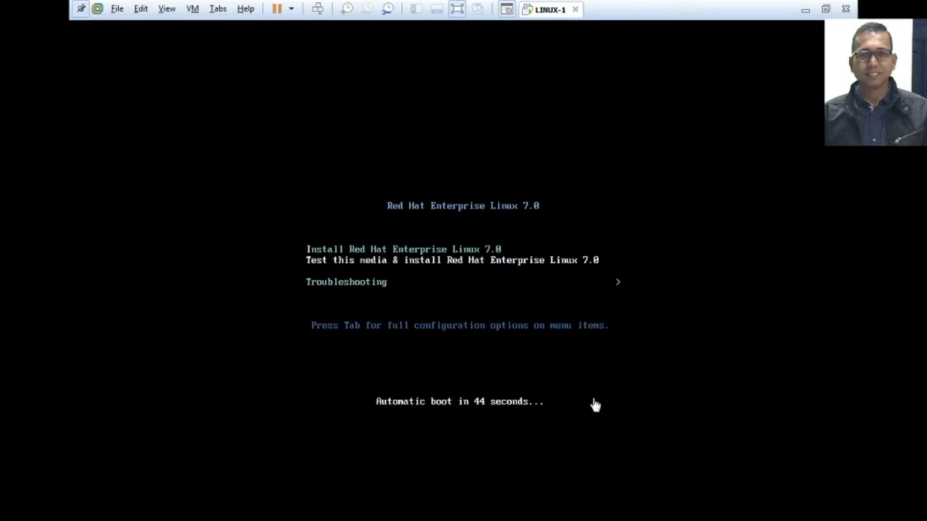
key(ctrl+alt+Return)
key(ctrl+alt+Return)
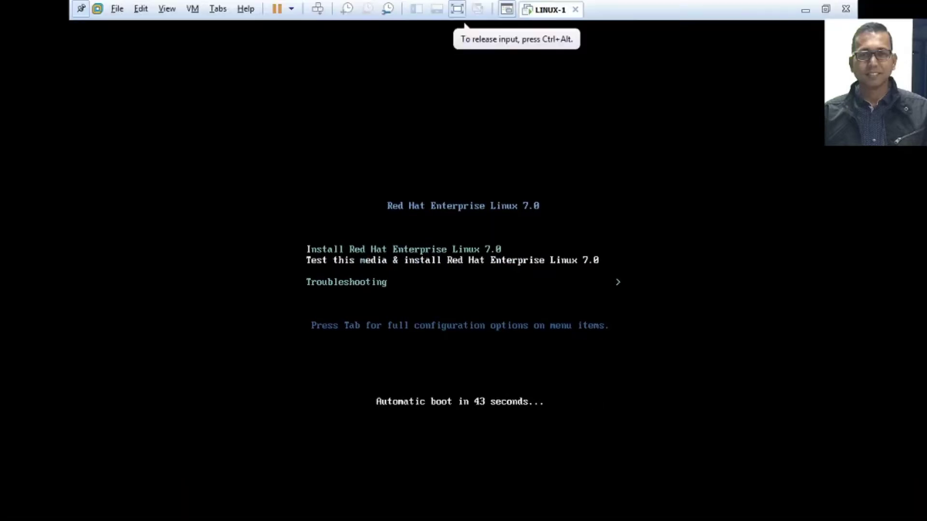
key(Return)
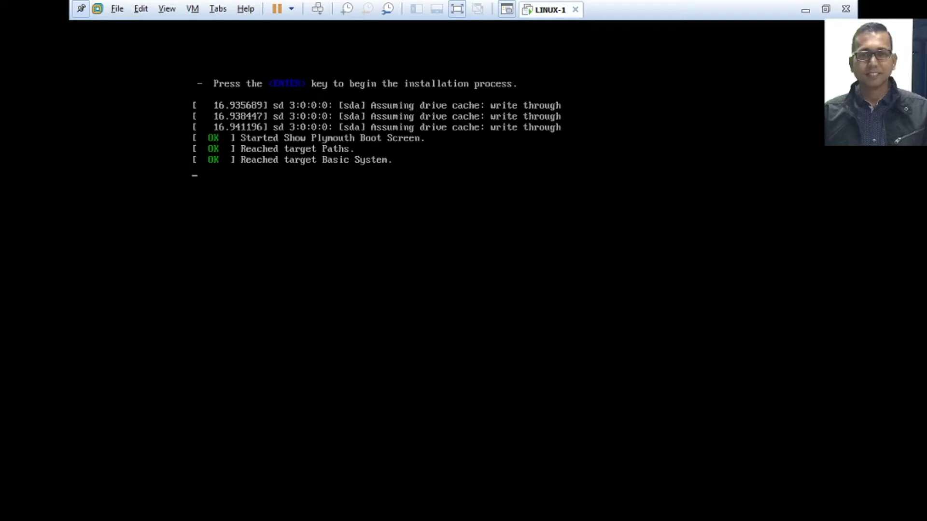
key(Escape)
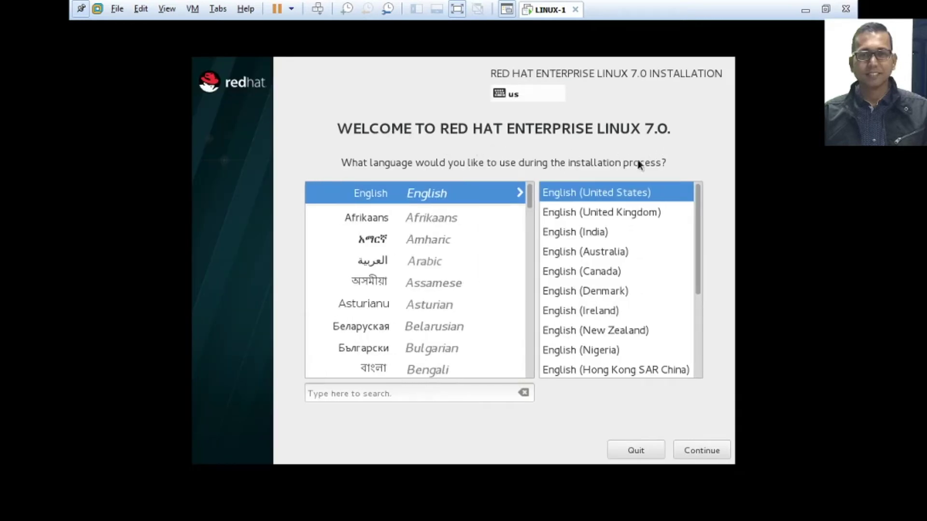
Keep English (United States), then set the timezone to Asia/Dhaka with a 12-hour AM/PM clock.
click(691, 449)
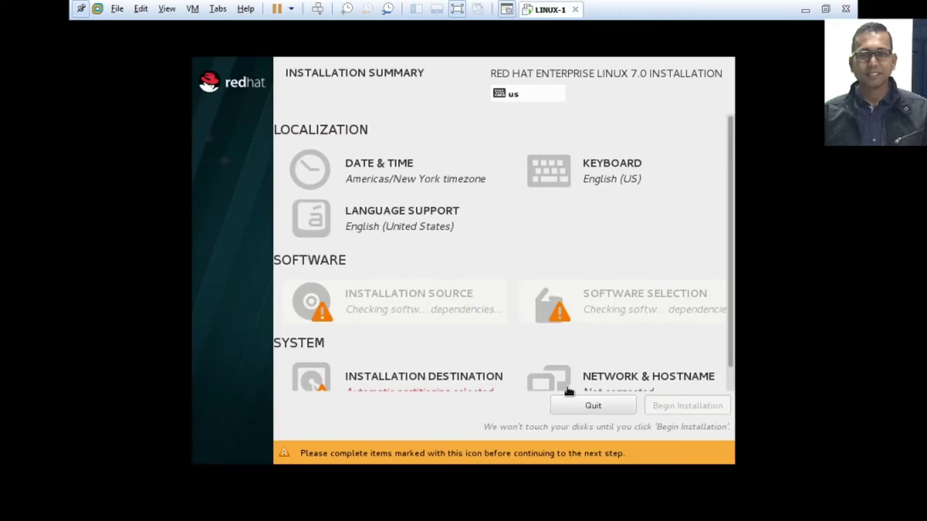
click(381, 176)
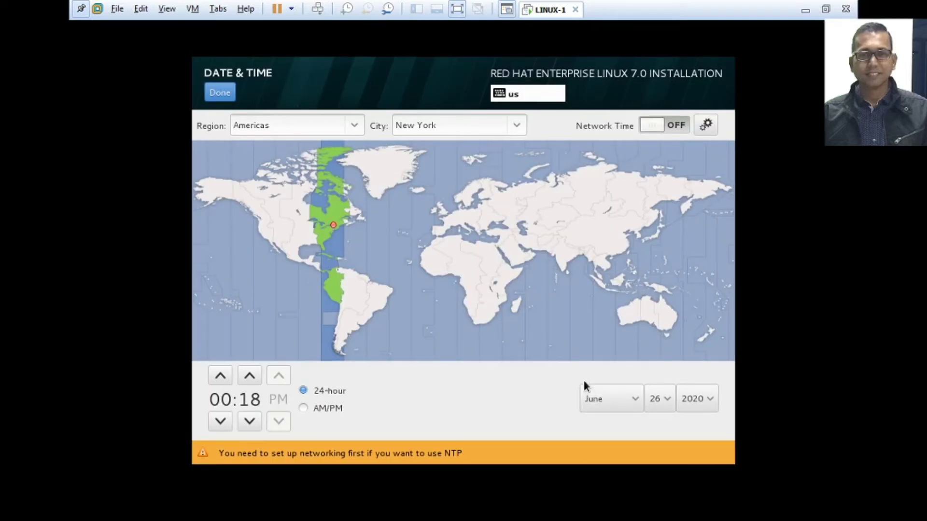
click(582, 256)
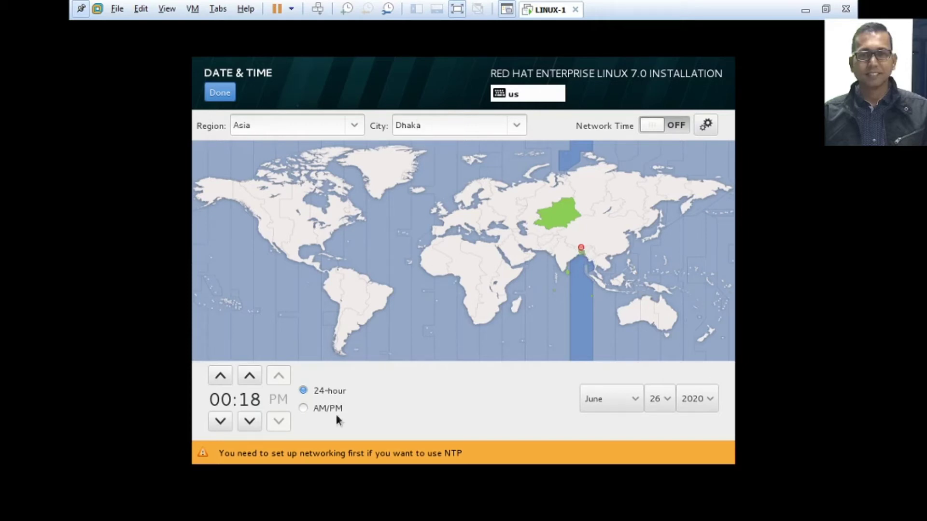
click(303, 411)
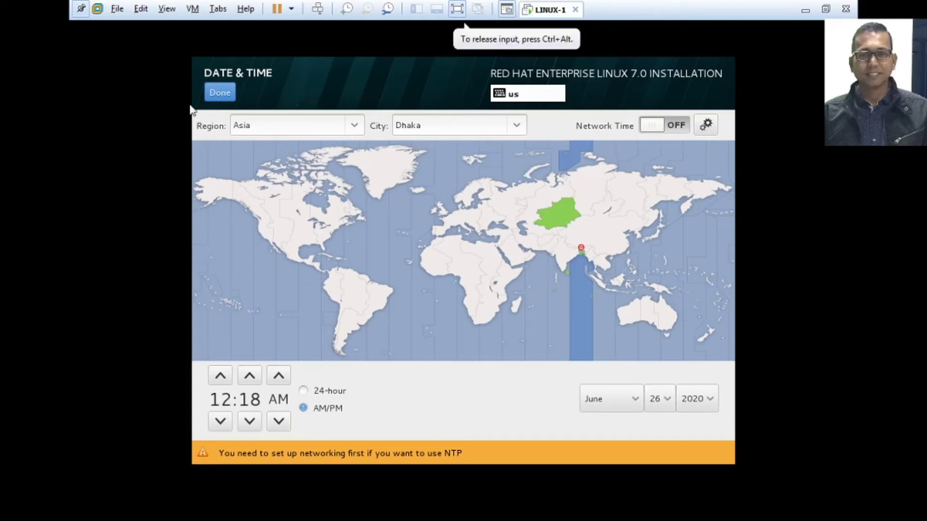
click(222, 93)
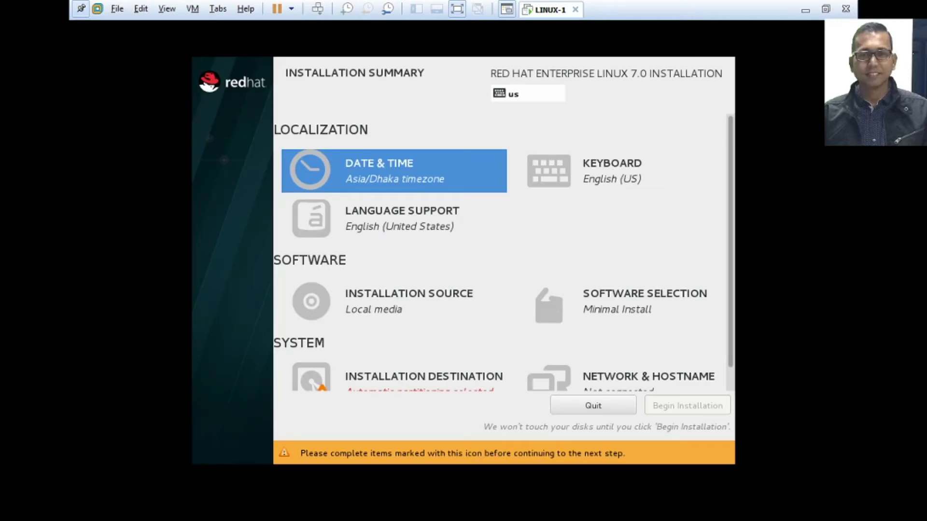
Select Server with GUI as the base environment in Software Selection.
scroll(577, 332, down, 1)
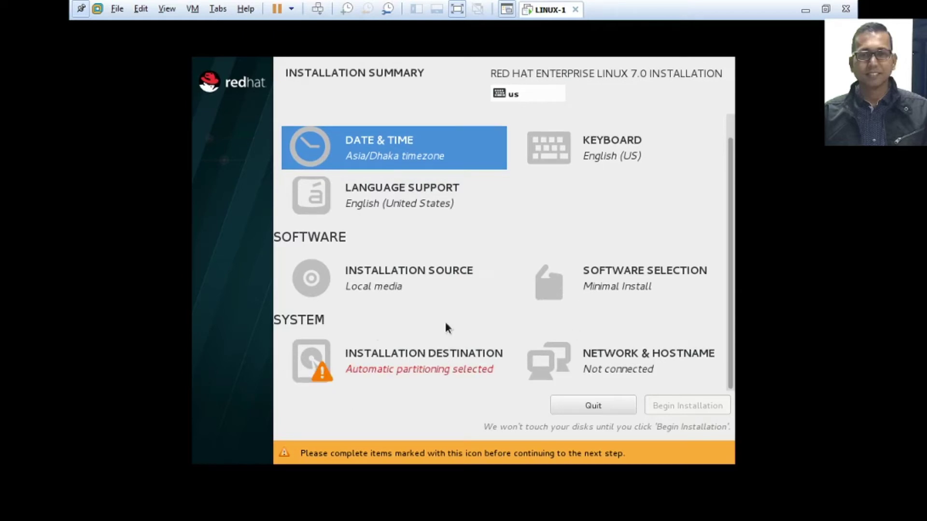
key(Tab)
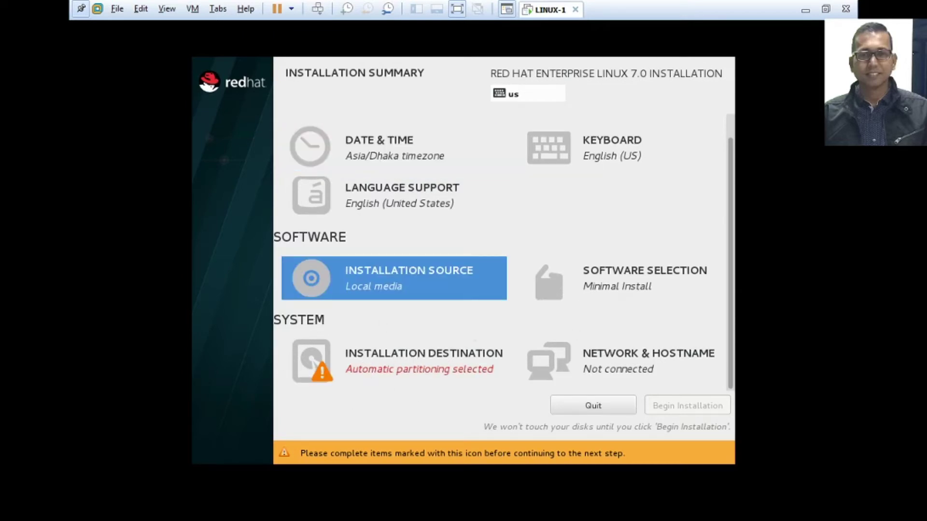
click(624, 284)
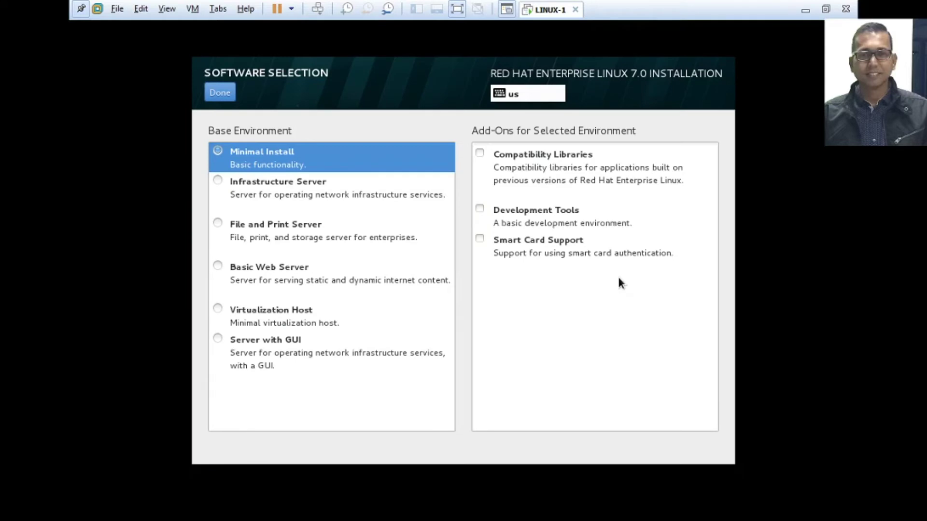
click(237, 340)
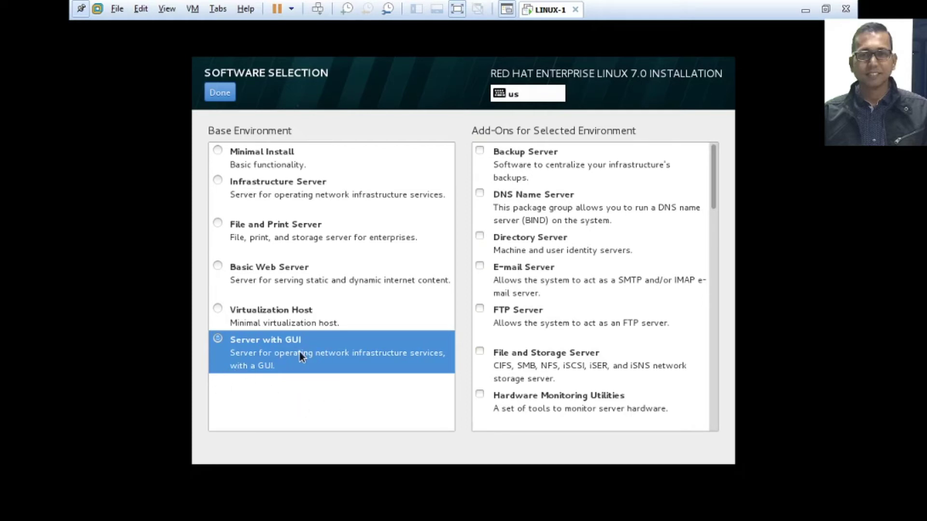
click(220, 94)
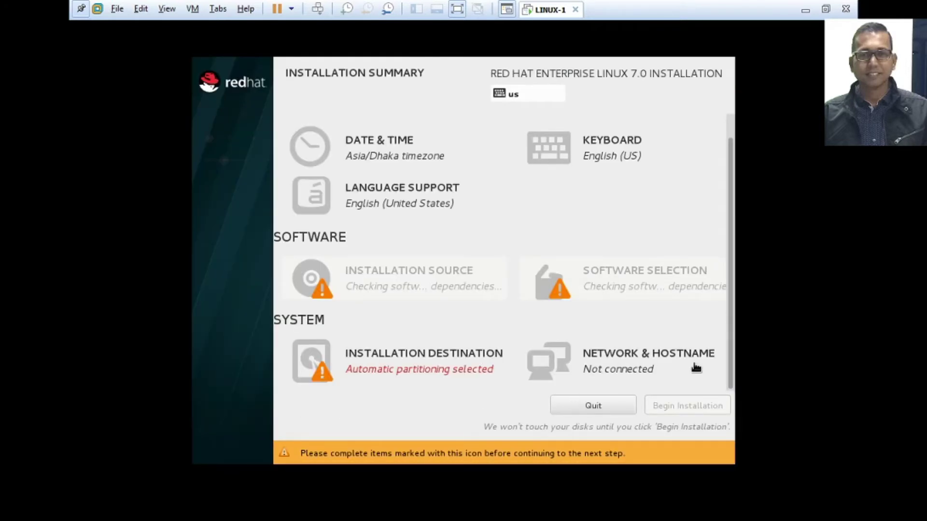
Leave Network & Hostname unchanged and go to Installation Destination.
click(600, 368)
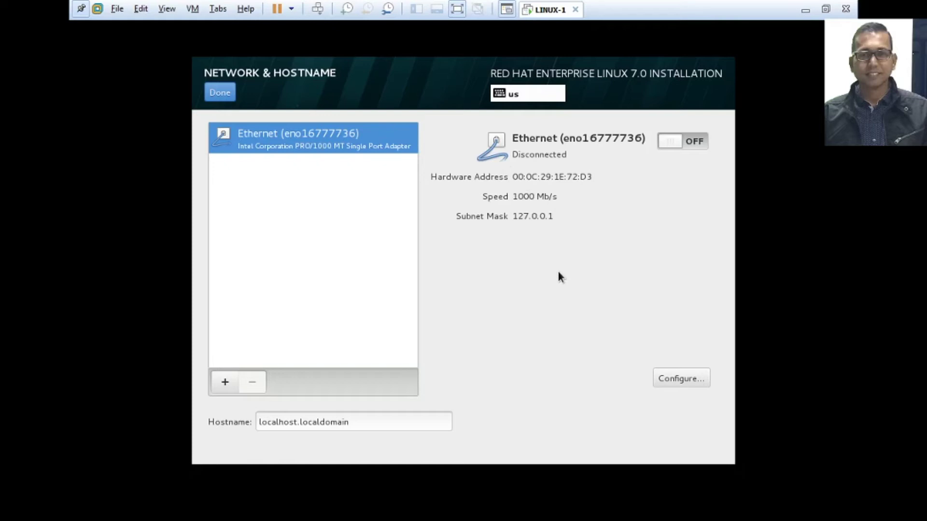
click(220, 99)
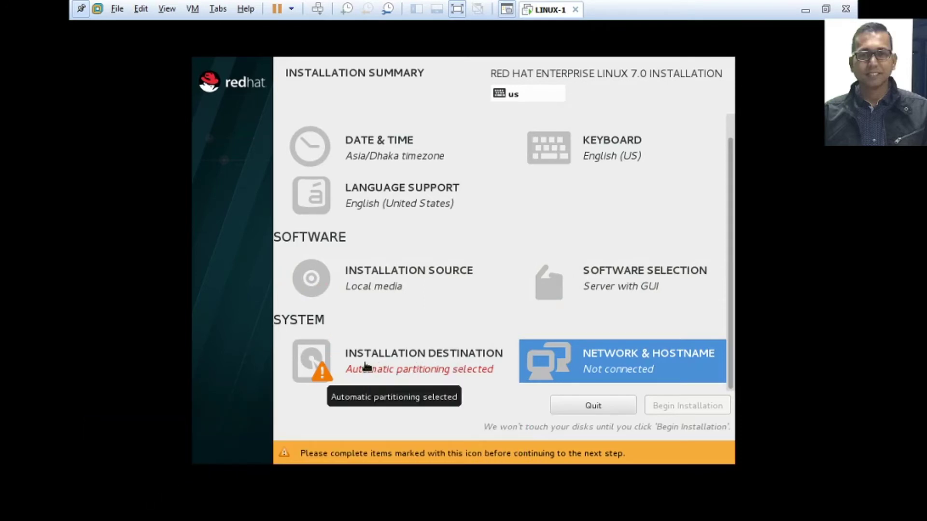
click(366, 367)
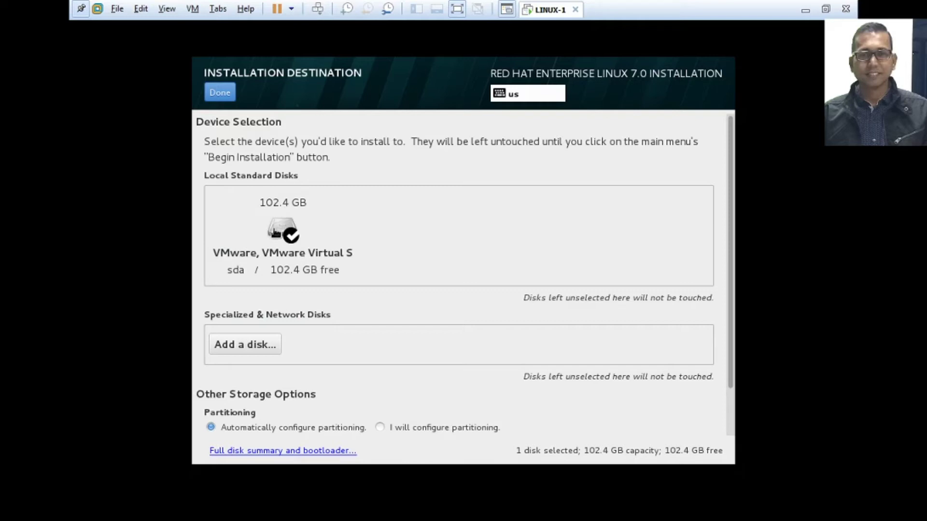
Choose the 102.4 GB sda disk with manual partitioning and reach Manual Partitioning.
click(275, 233)
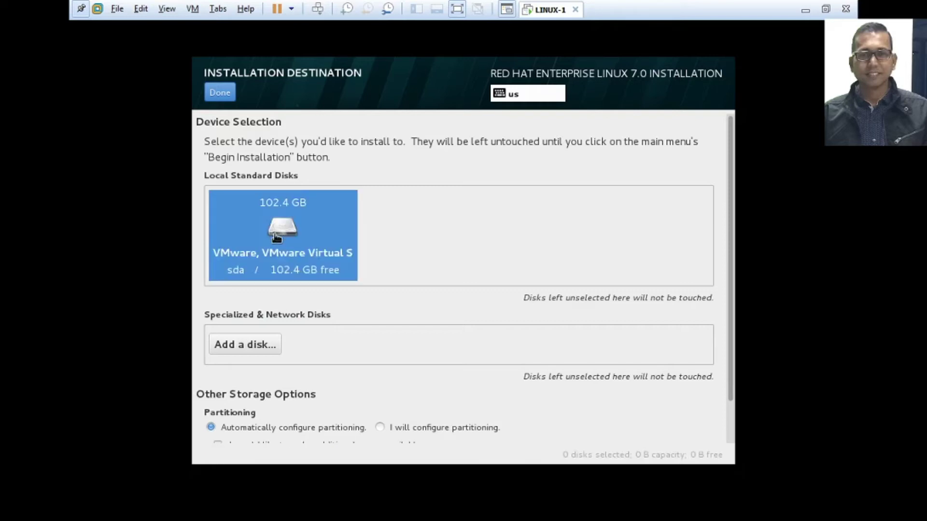
scroll(438, 398, down, 1)
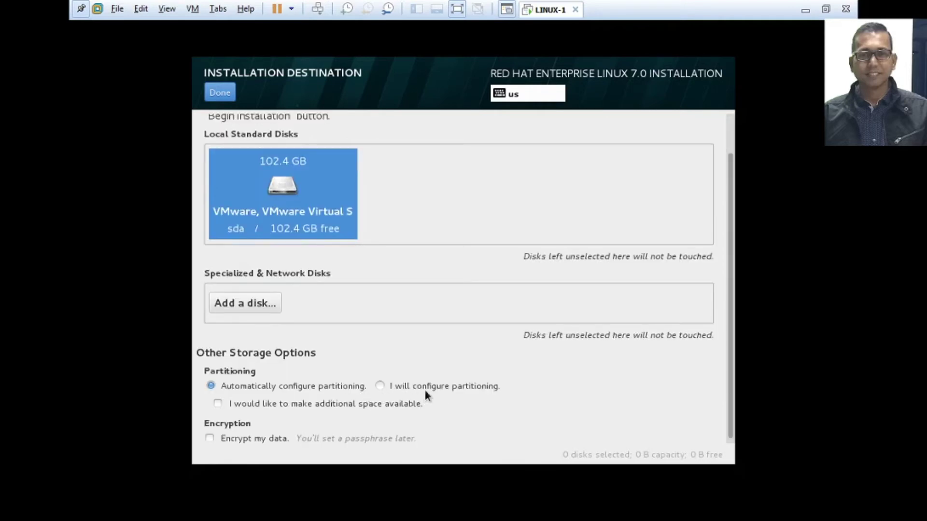
click(414, 388)
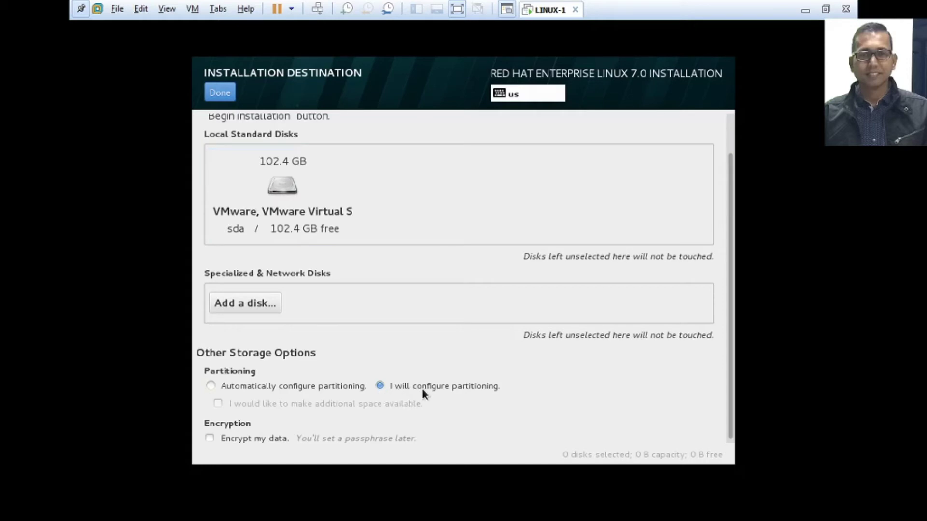
click(221, 94)
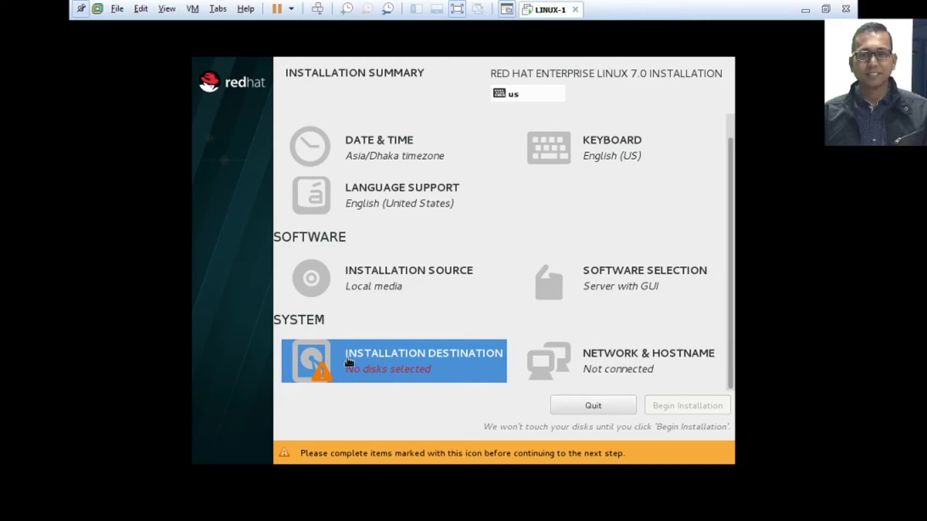
click(375, 361)
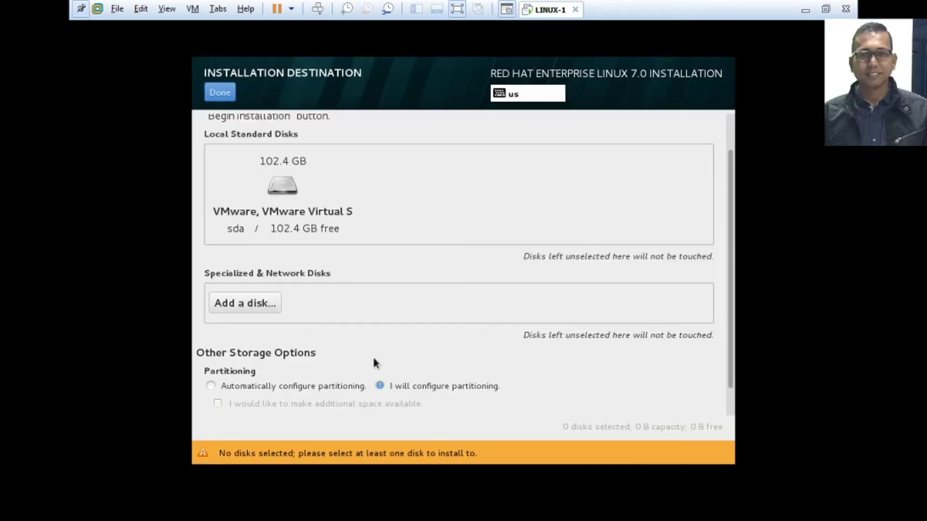
click(270, 197)
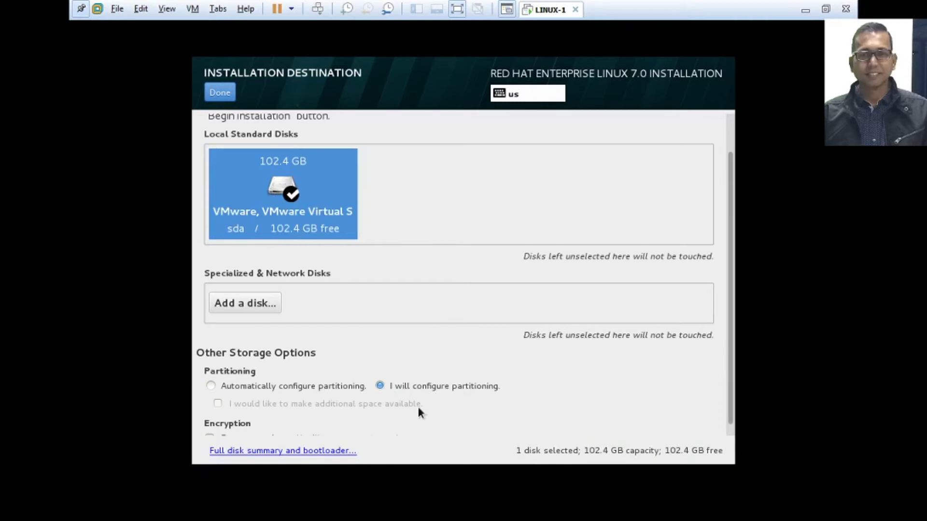
click(217, 91)
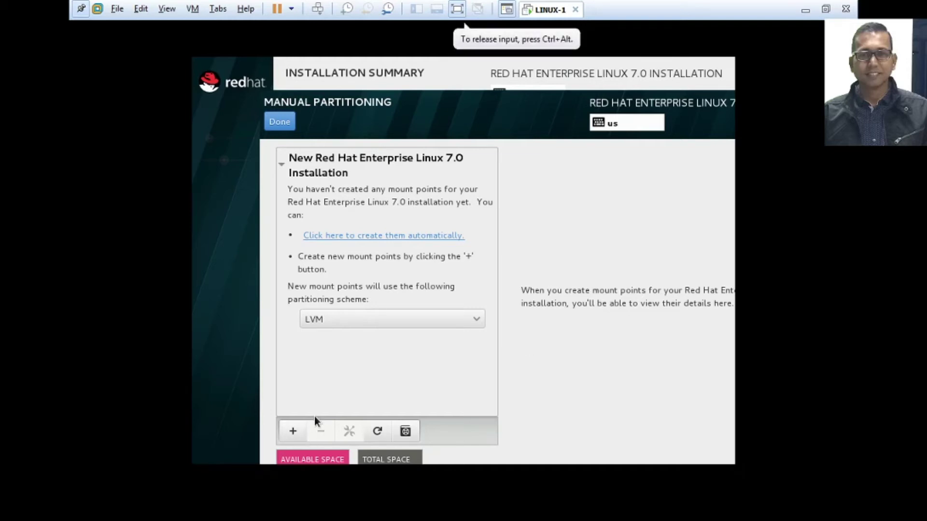
Add a /boot mount point with a desired capacity of 200 MB.
click(291, 433)
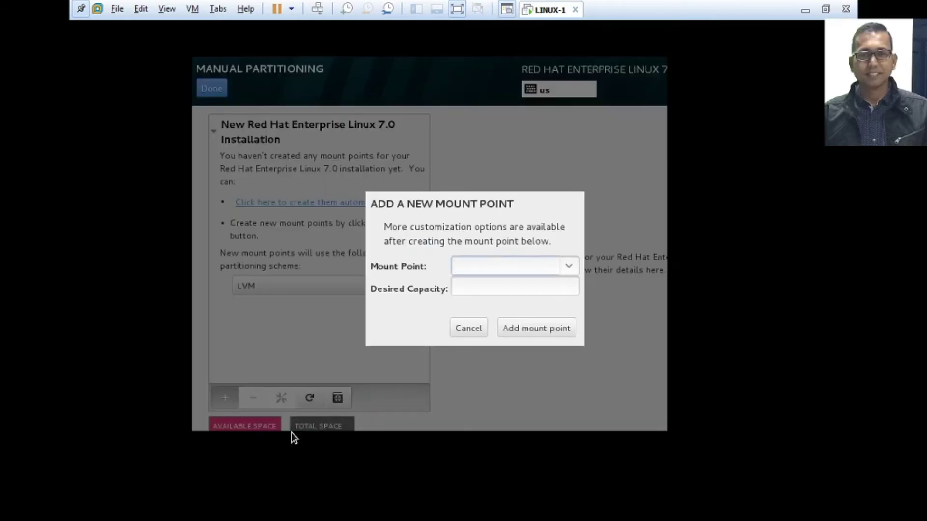
click(569, 265)
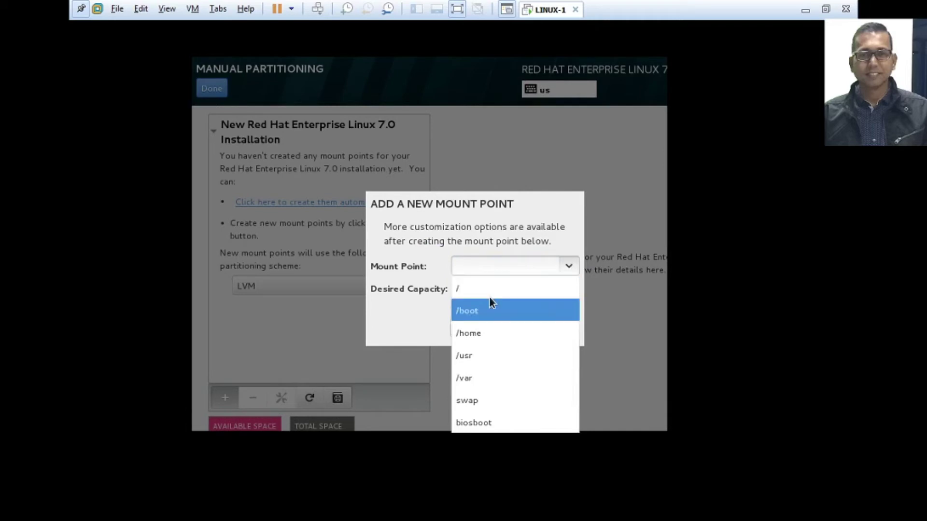
click(467, 312)
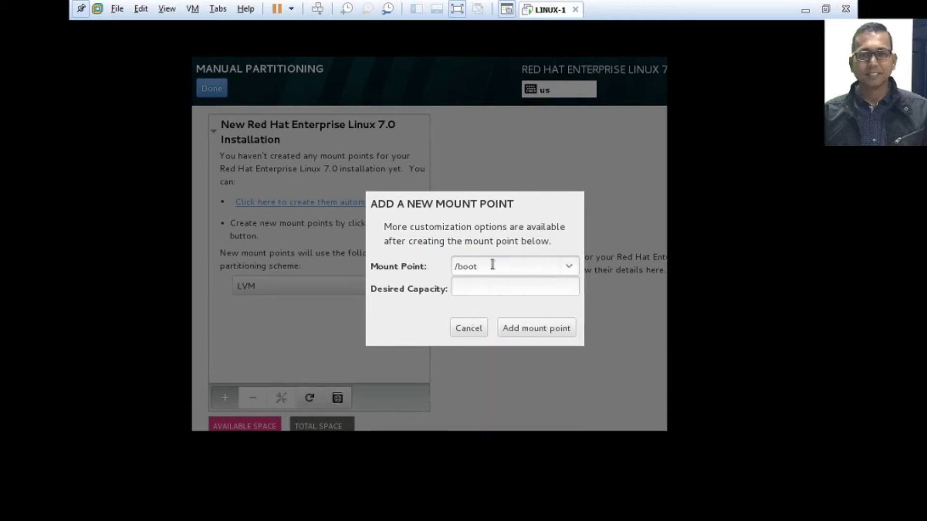
click(476, 290)
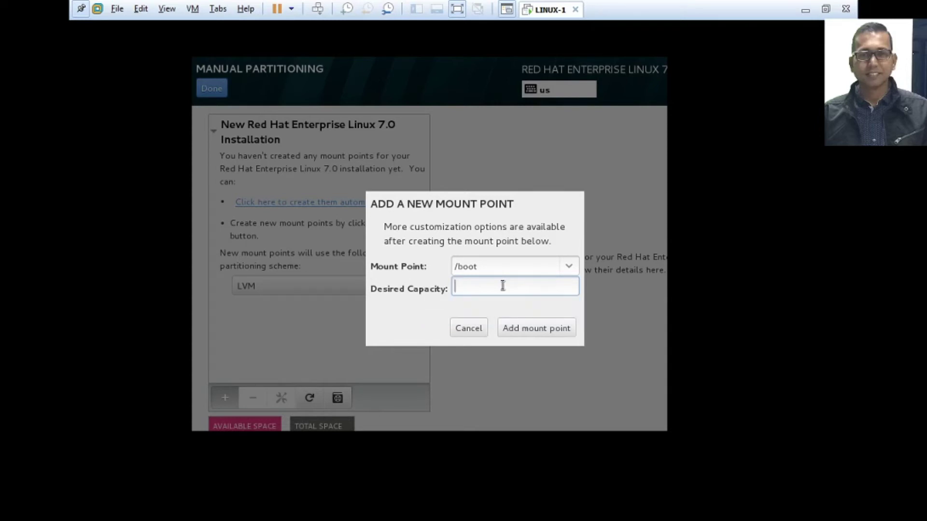
text(200)
click(515, 327)
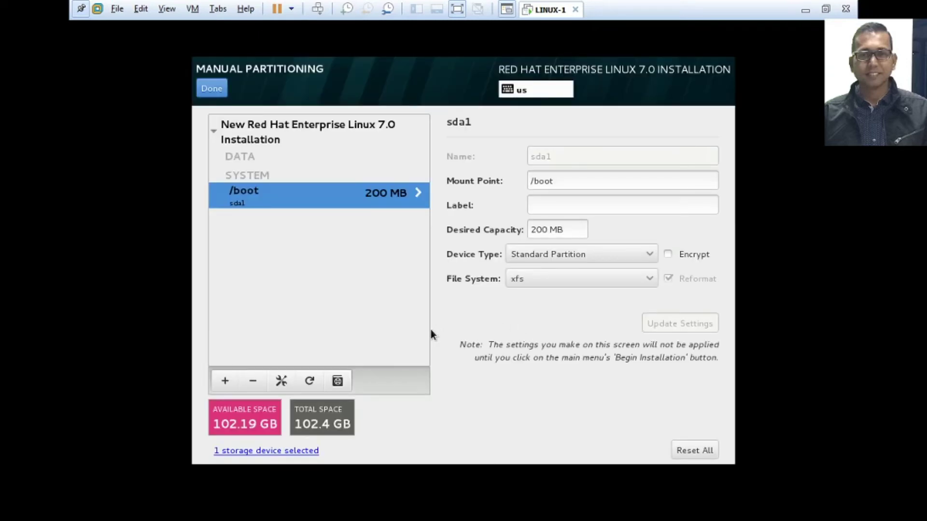
Add a swap mount point with a desired capacity of 4096 MB.
click(224, 381)
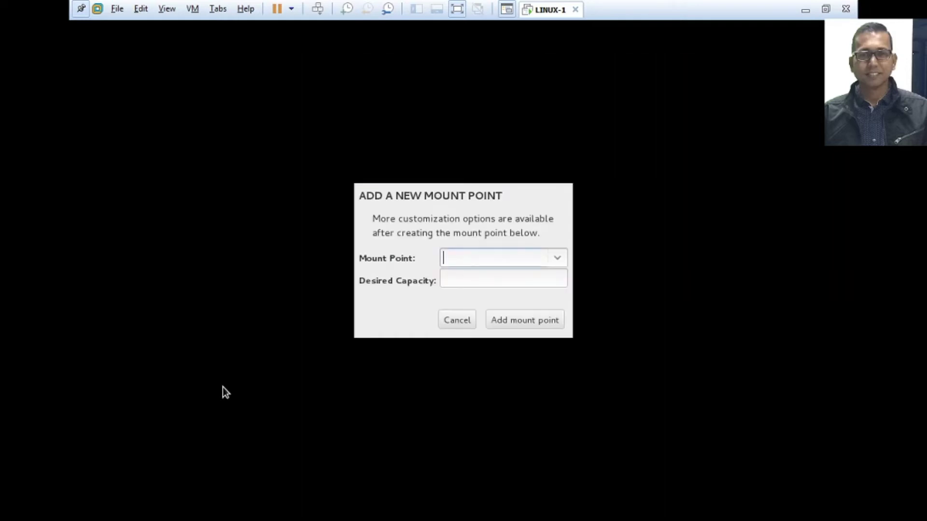
click(559, 260)
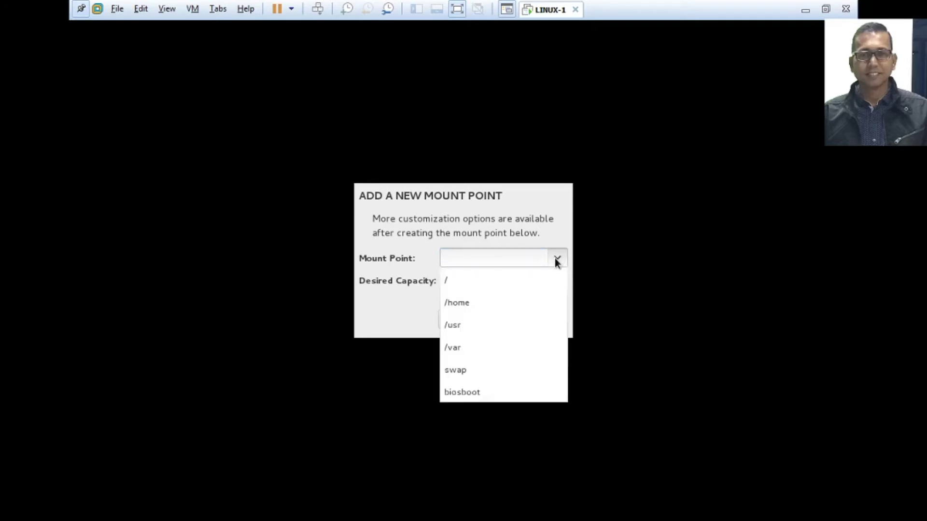
click(452, 376)
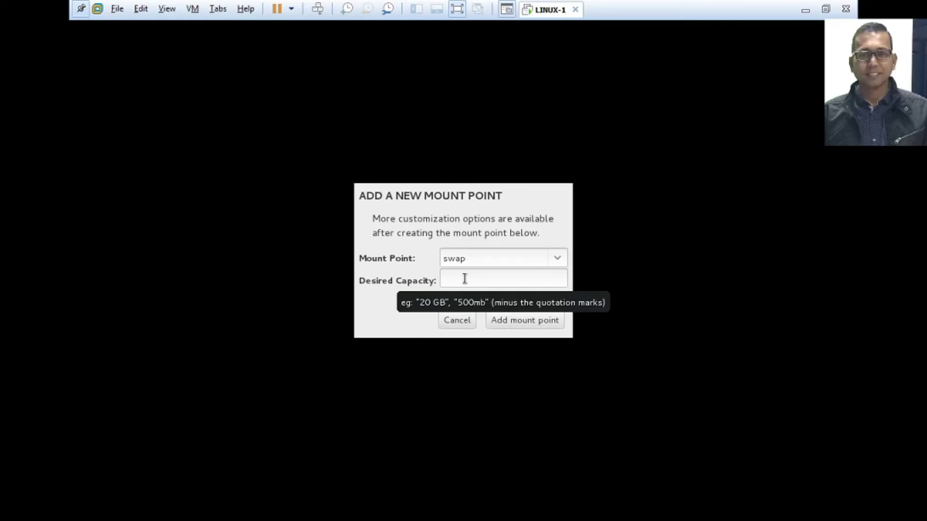
click(464, 278)
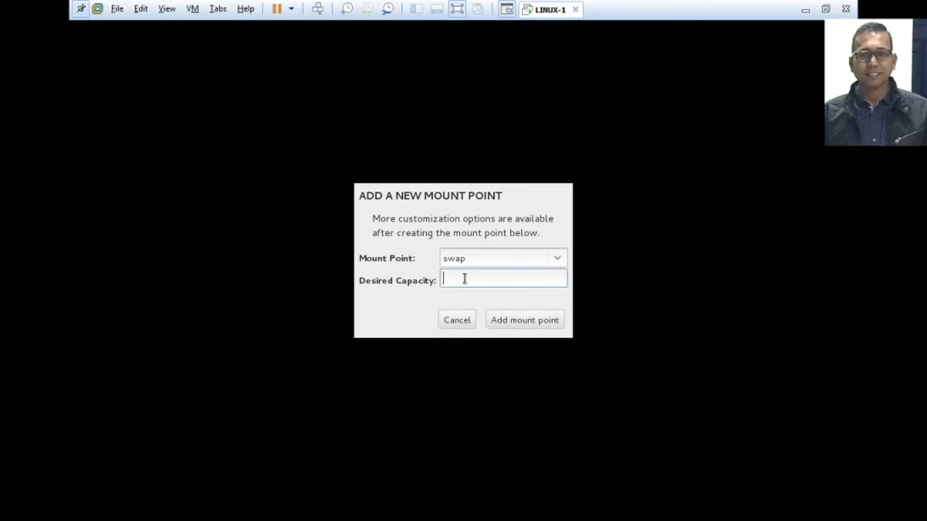
text(4096)
click(517, 323)
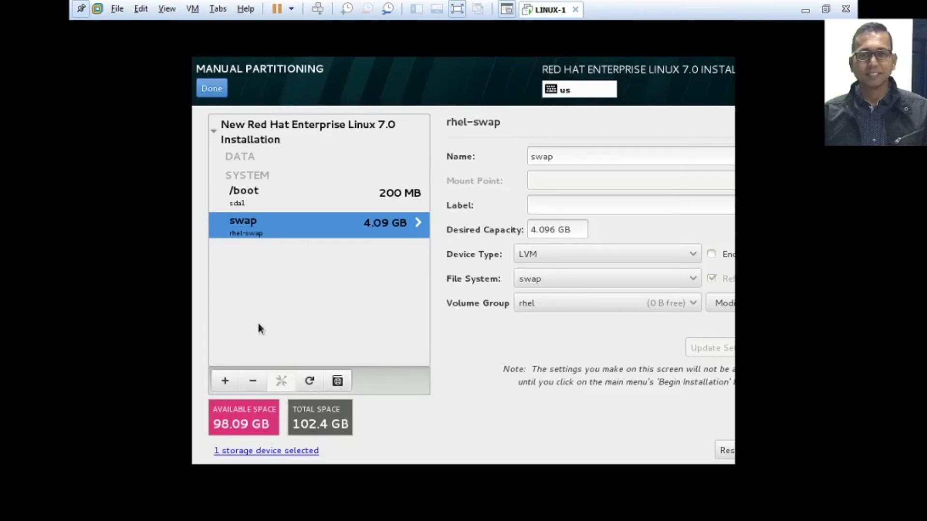
Add a root (/) mount point with a desired capacity of 95000 MB.
click(225, 382)
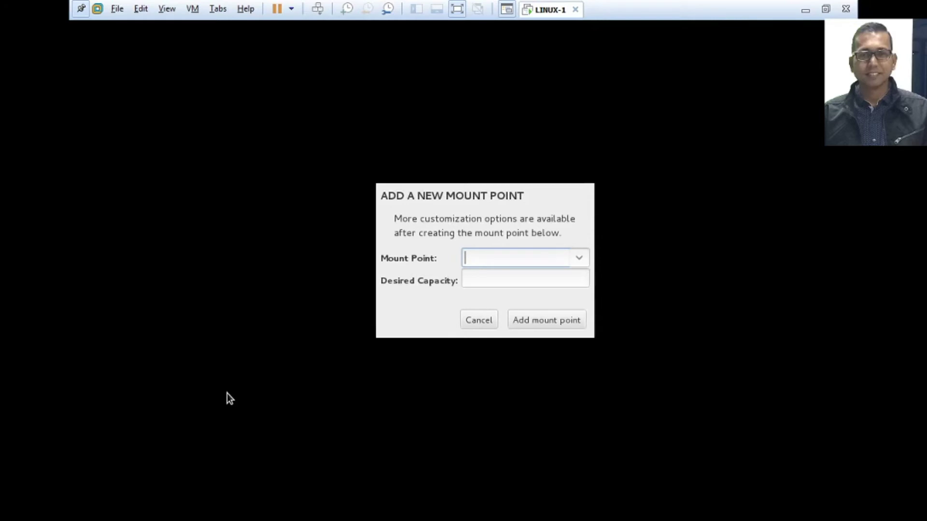
click(581, 259)
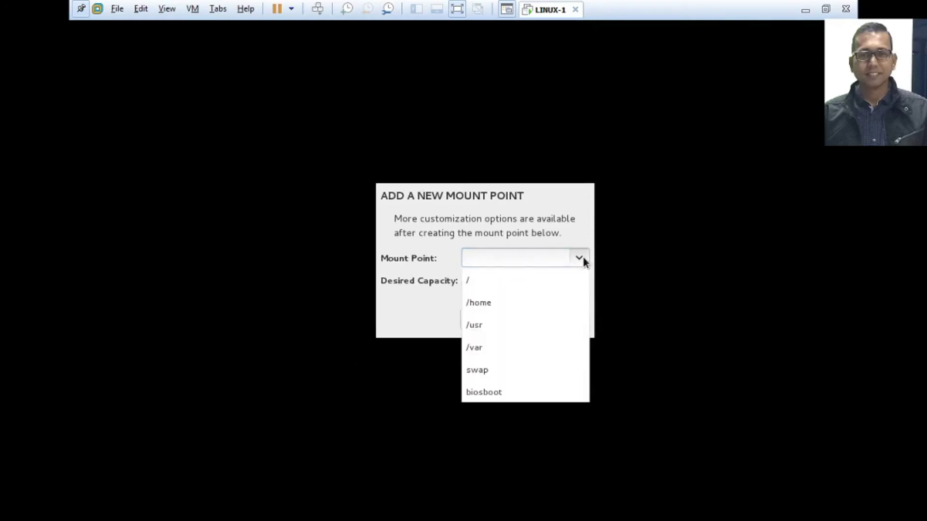
click(478, 283)
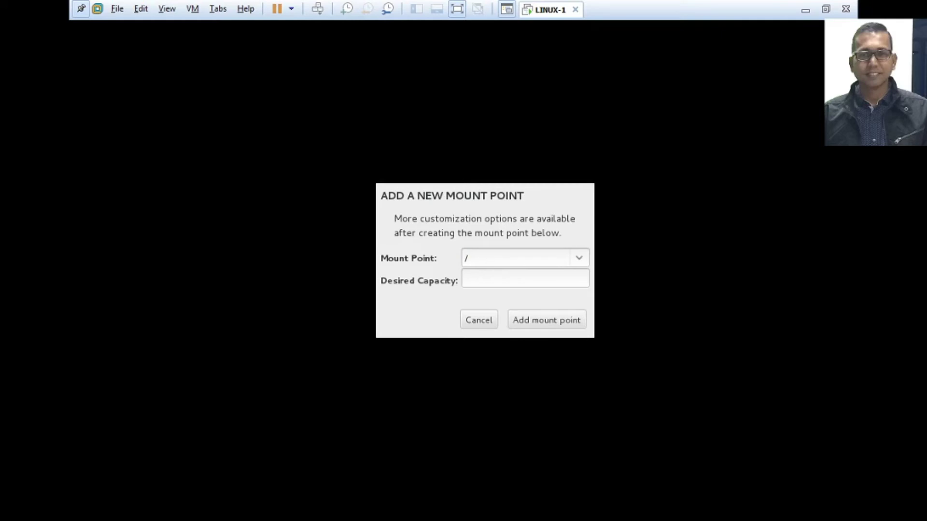
click(485, 276)
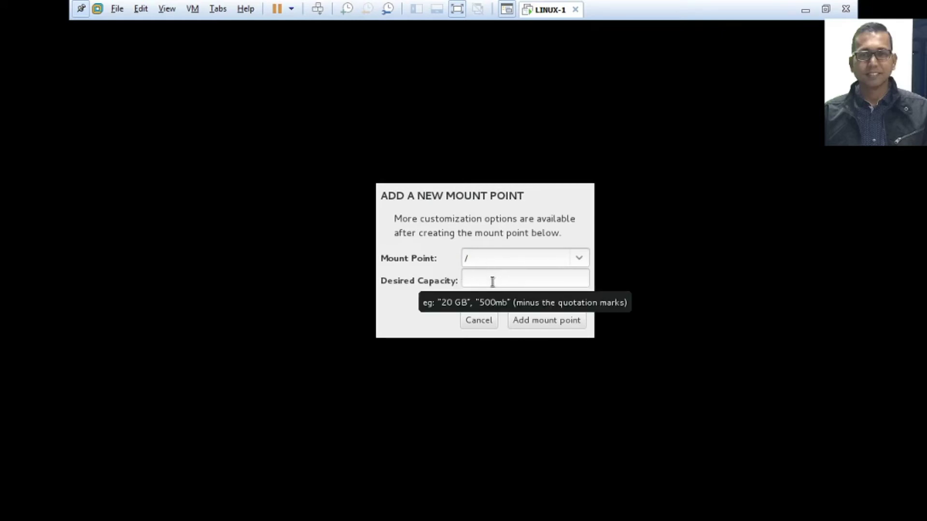
text(95000)
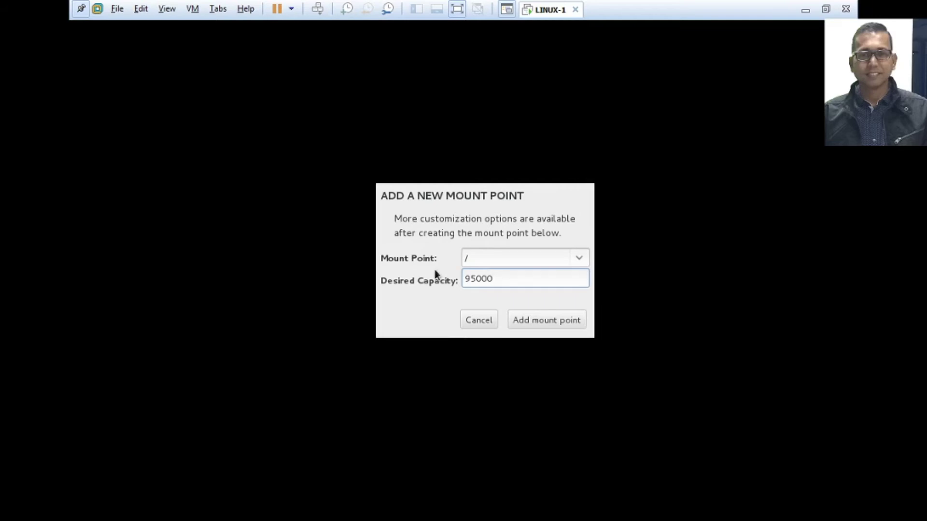
click(545, 323)
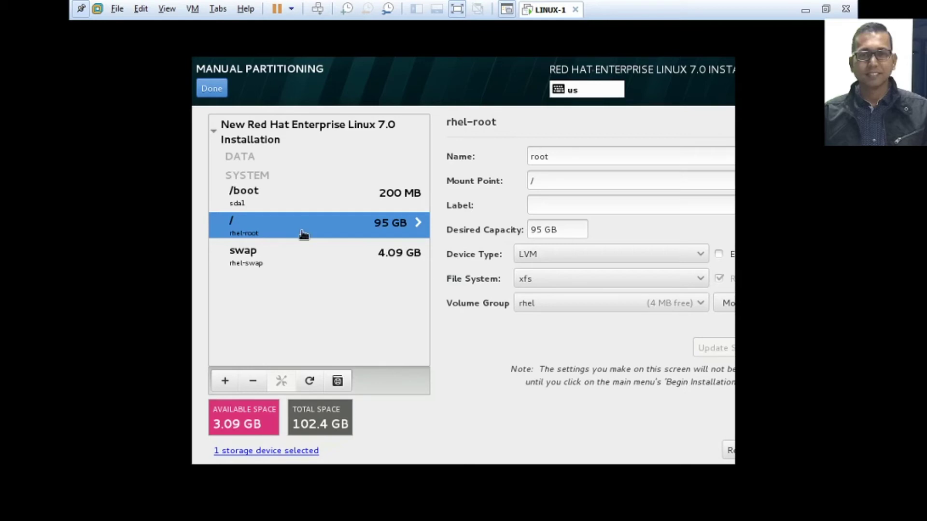
Accept the summarized disk changes and begin installing RHEL 7.0.
click(211, 90)
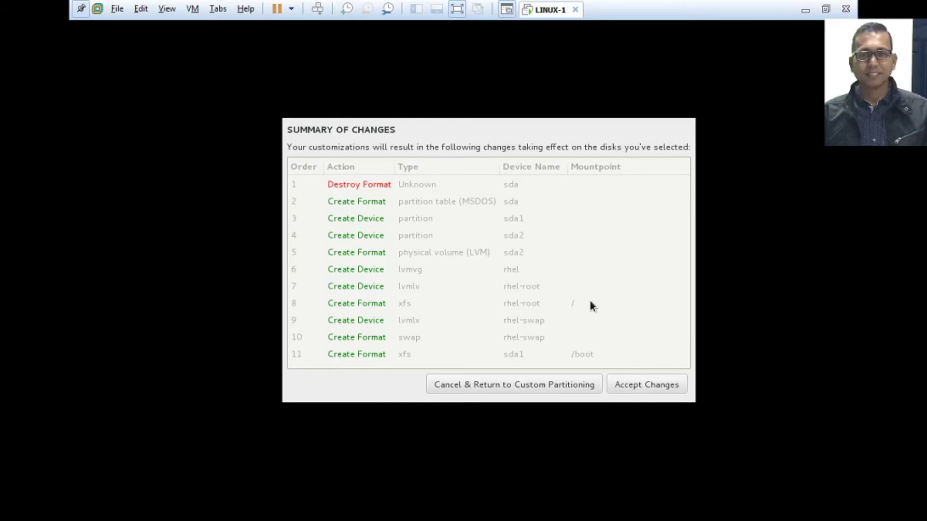
click(647, 386)
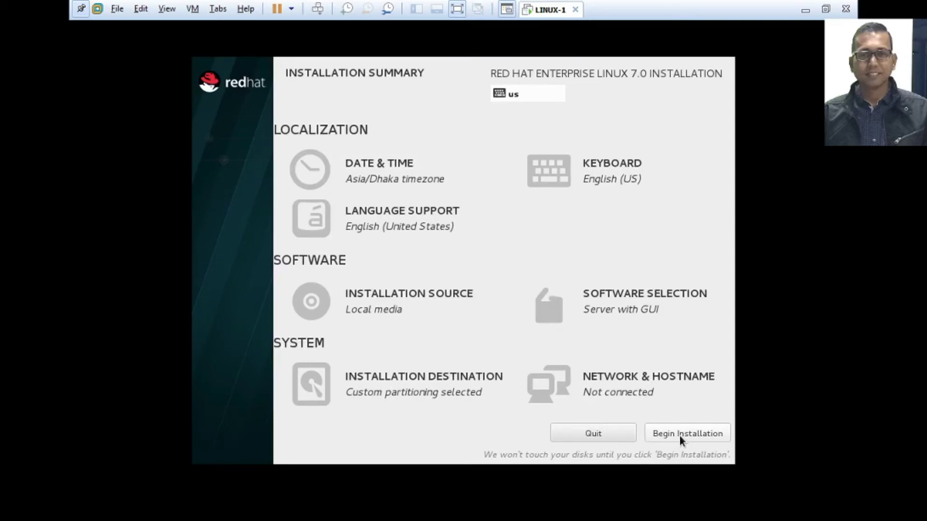
click(679, 436)
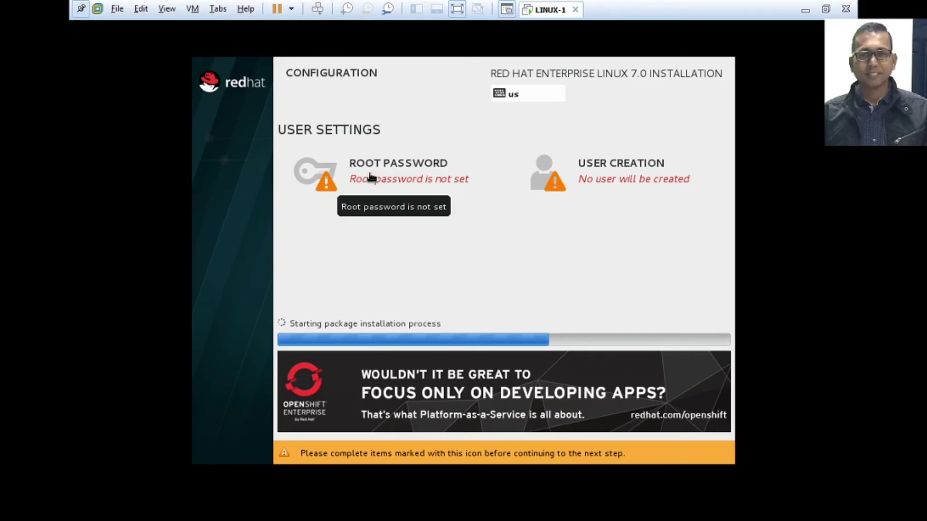
Set and confirm the root password, accepting the weak-password warning.
click(371, 178)
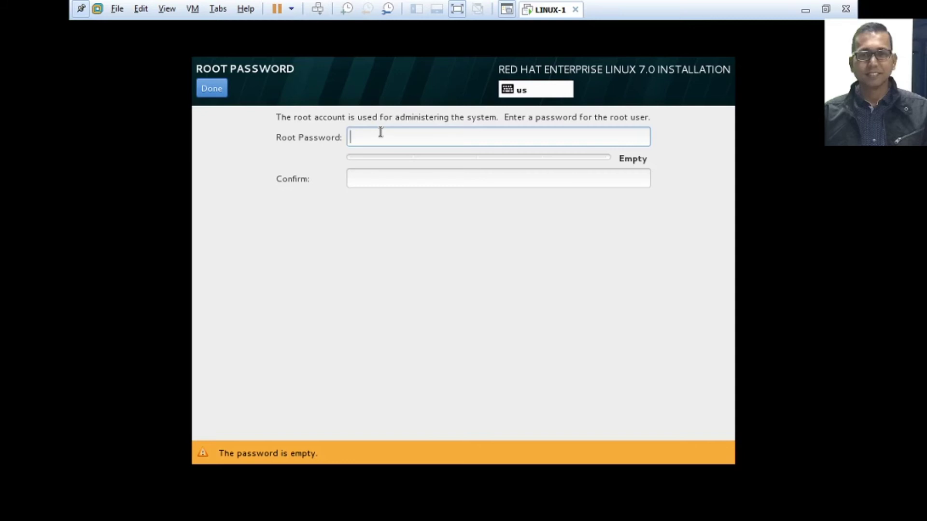
text(redha)
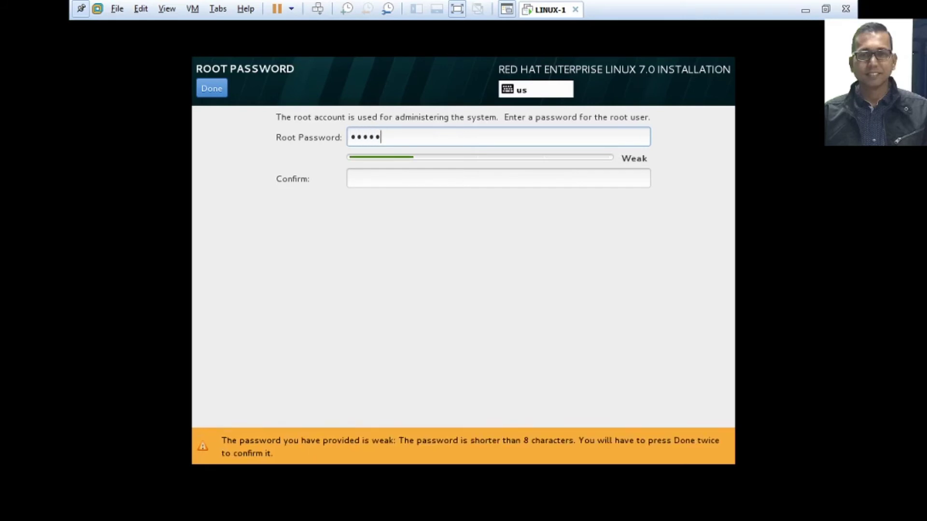
text(t12)
key(Tab)
text(redhat12)
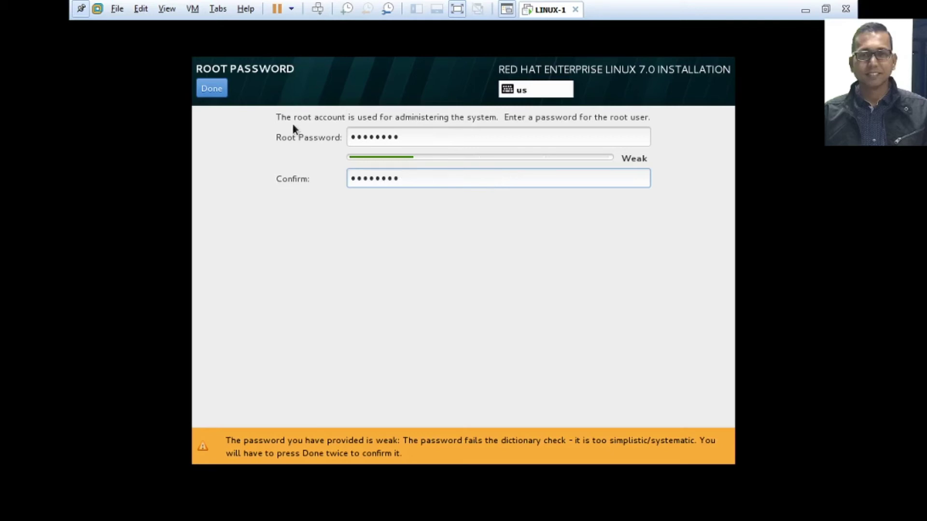
click(212, 93)
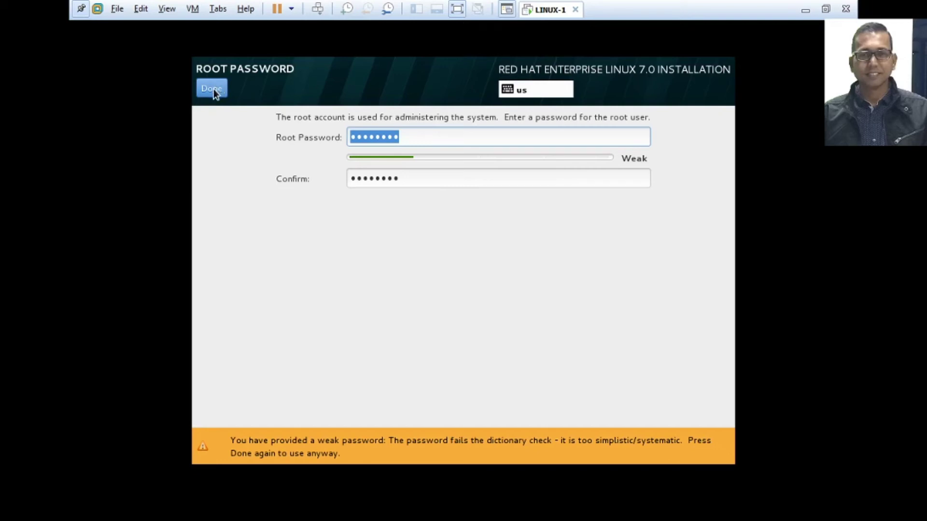
click(214, 89)
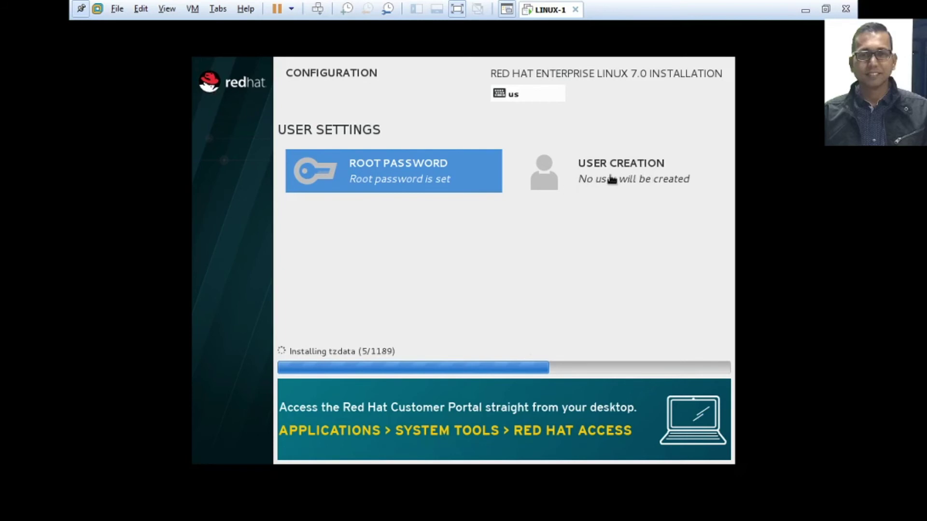
Create user linux1 with a password, confirming it and accepting the weak-password warning.
click(594, 179)
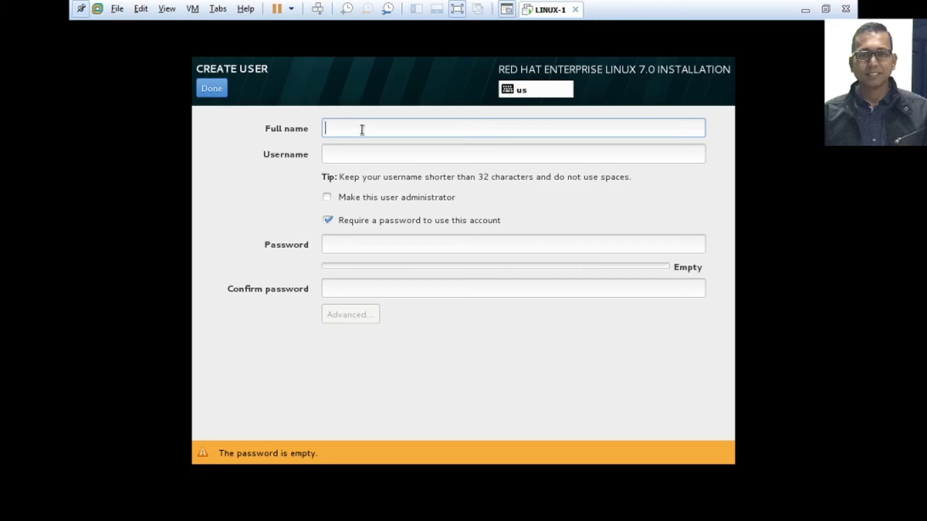
click(353, 154)
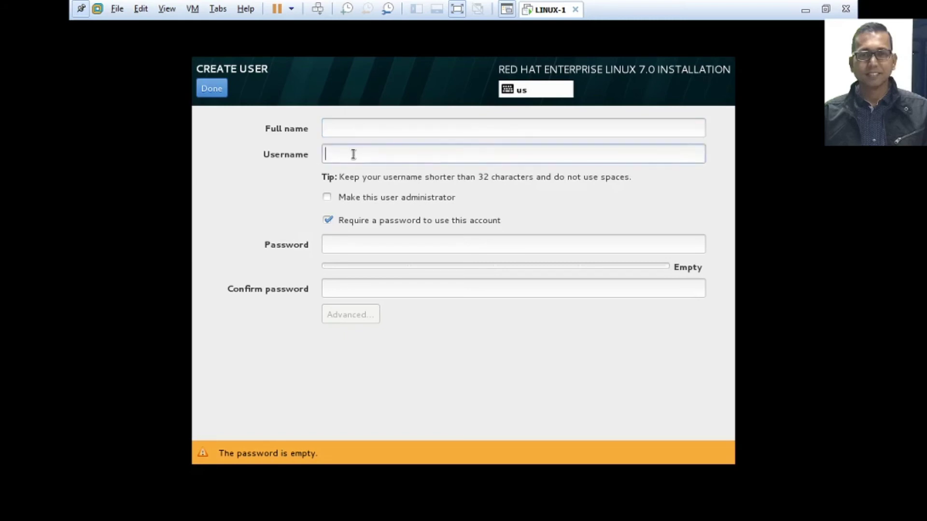
text(linux)
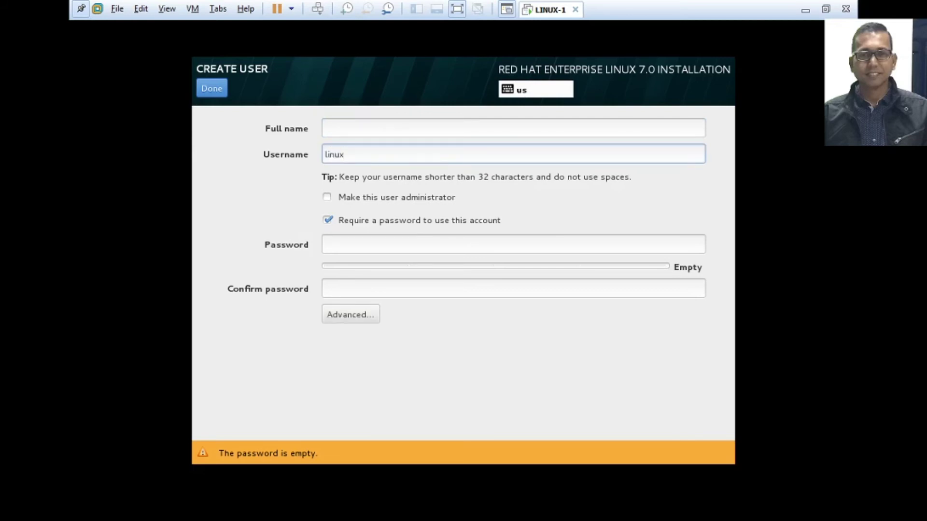
text(1)
click(397, 153)
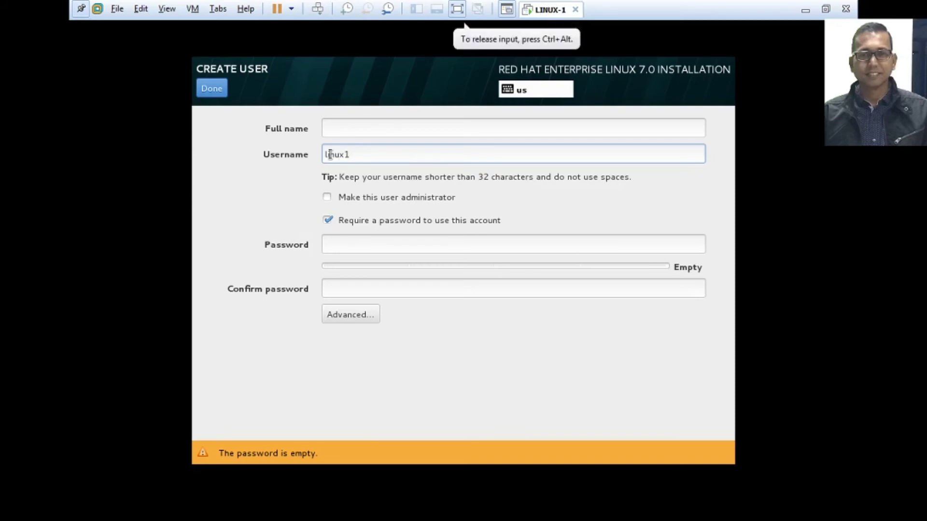
click(352, 246)
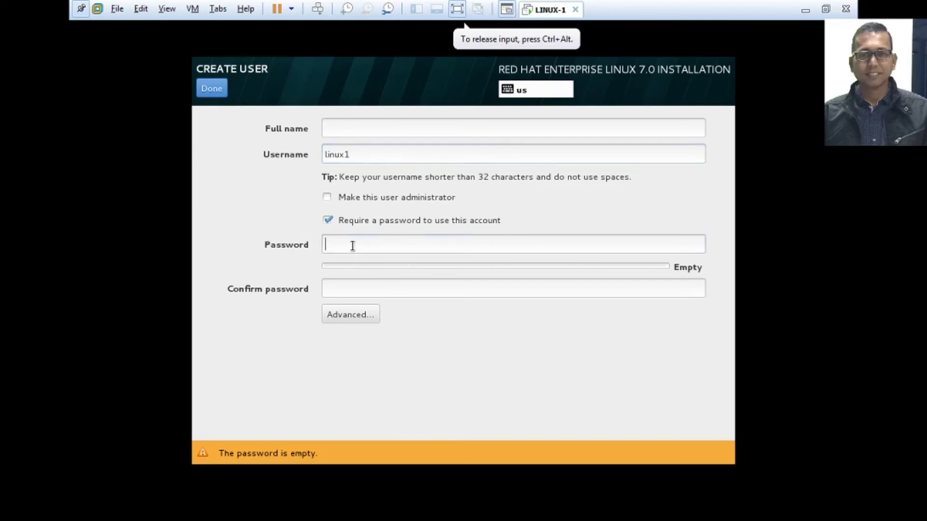
text(12345678)
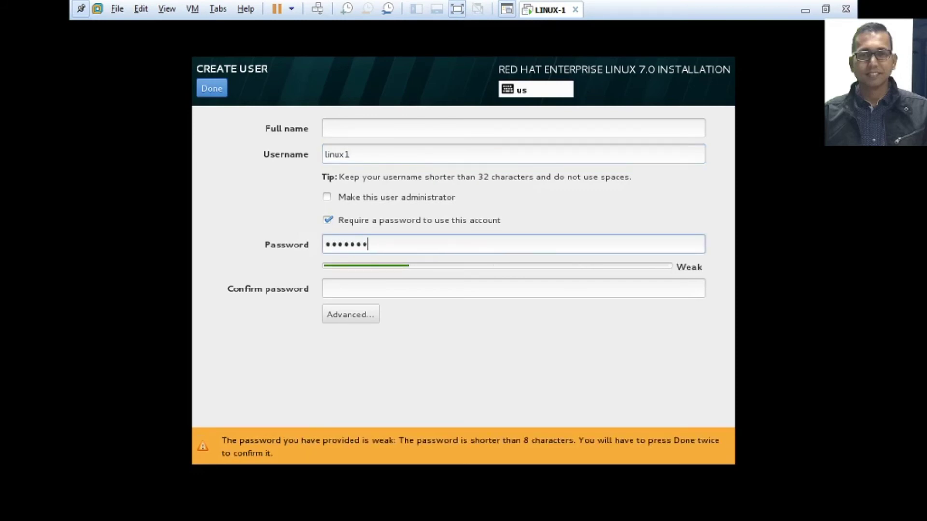
key(Tab)
text(12345)
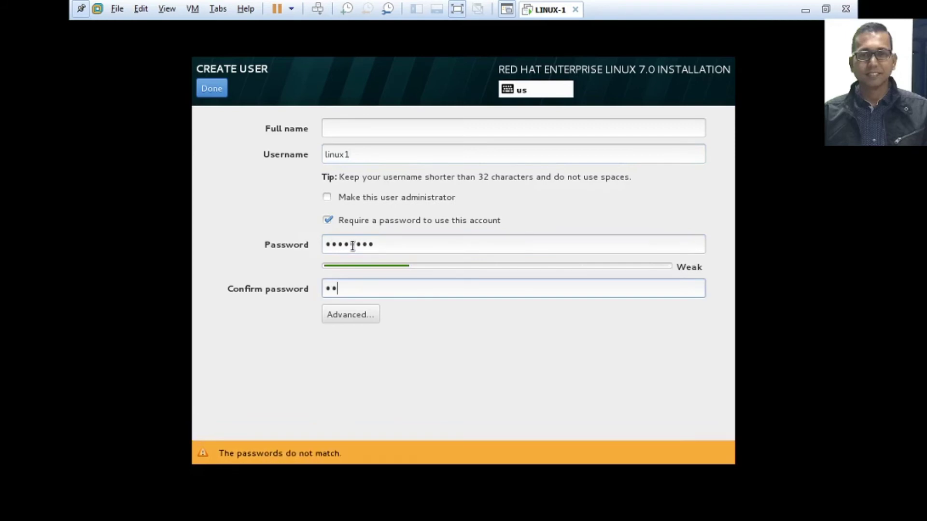
text(678)
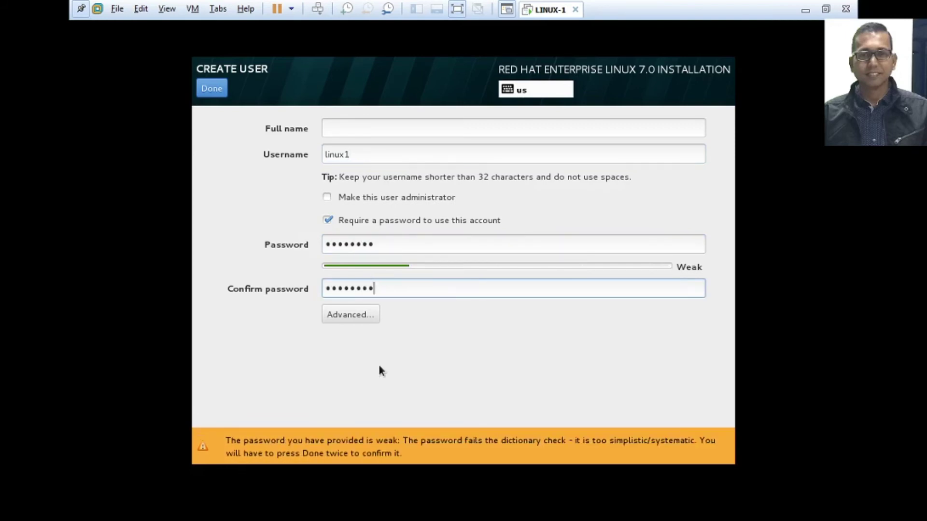
click(217, 92)
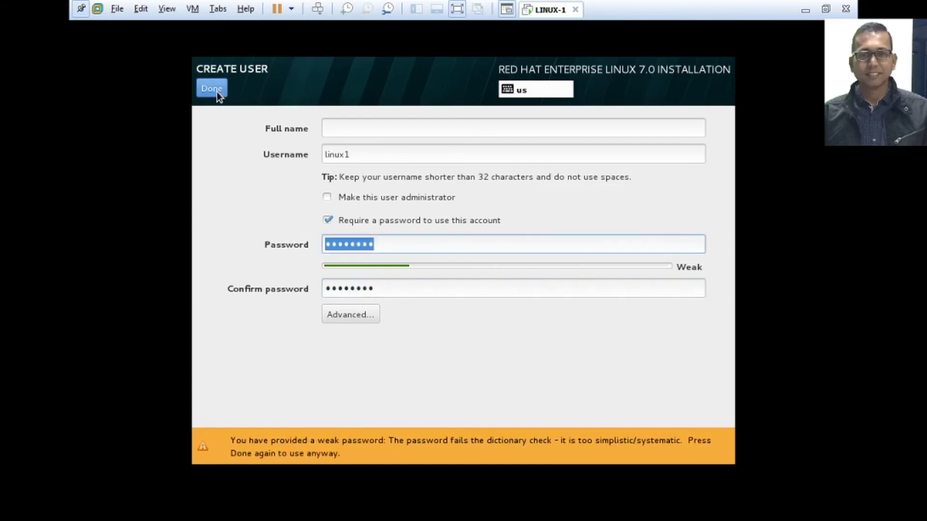
click(217, 92)
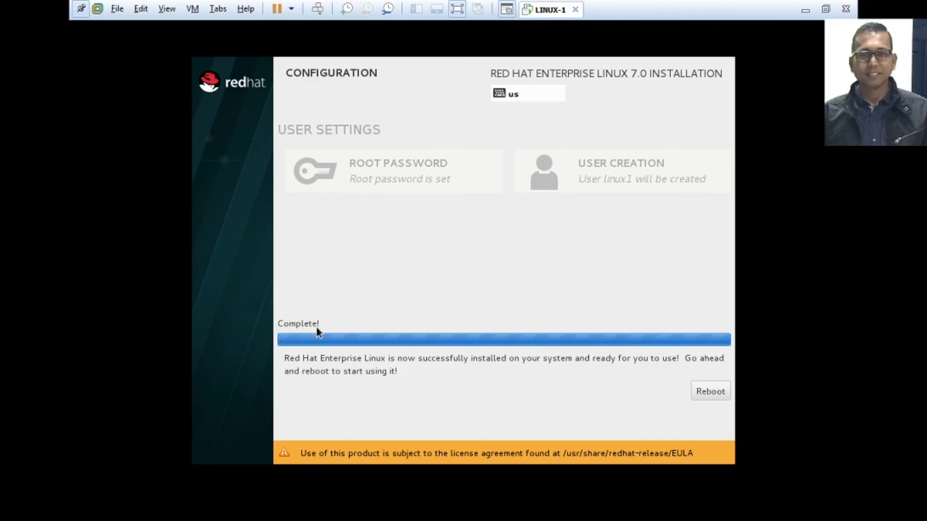
Reboot the virtual machine once the installation reports Complete!
click(710, 393)
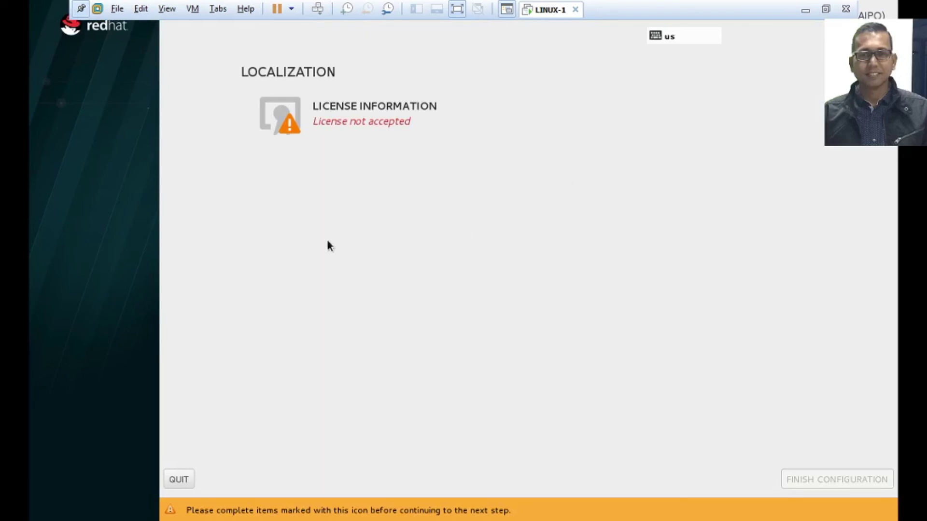
Accept the RHEL license agreement in License Information and return to initial setup.
click(298, 117)
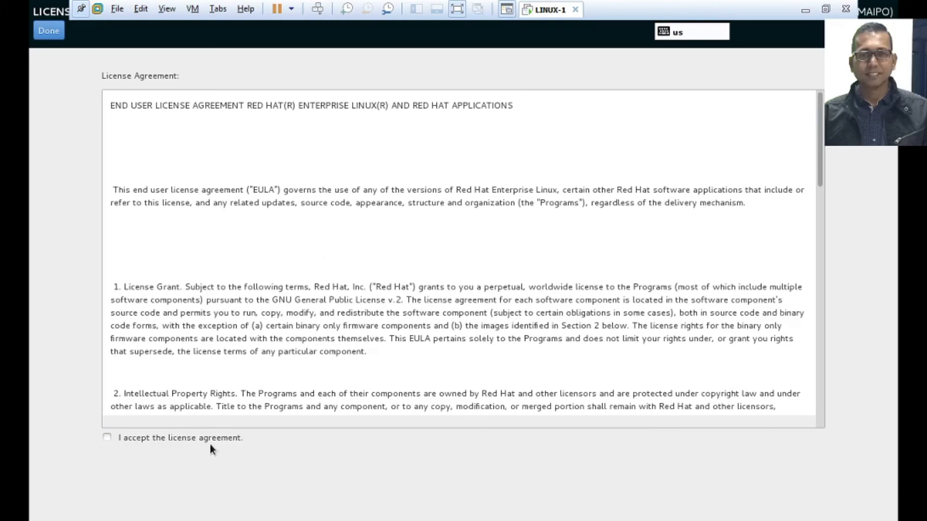
click(106, 439)
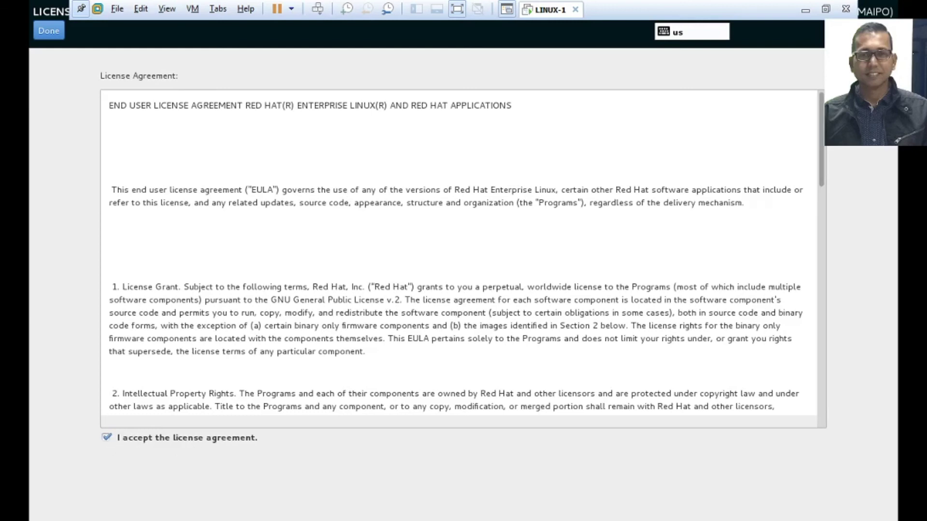
click(49, 32)
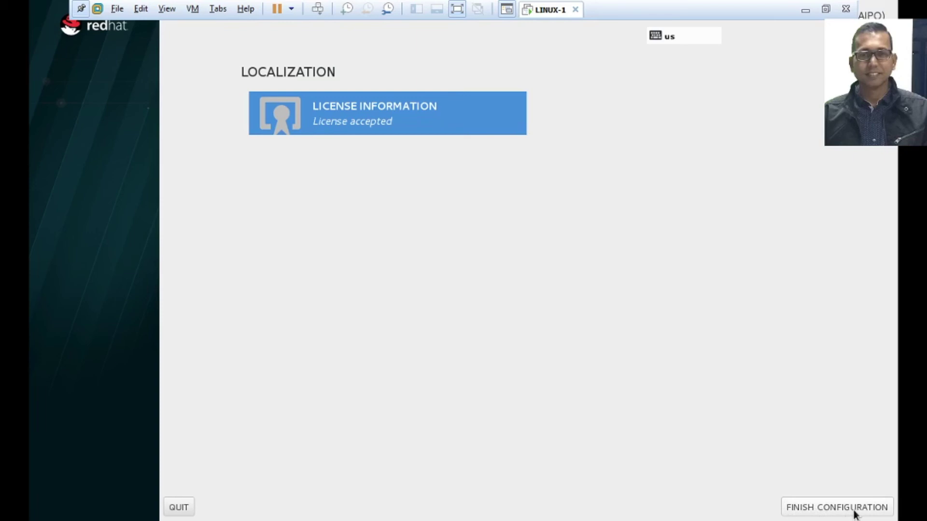
Finish initial setup, keeping kdump enabled and choosing to register the system later.
click(833, 513)
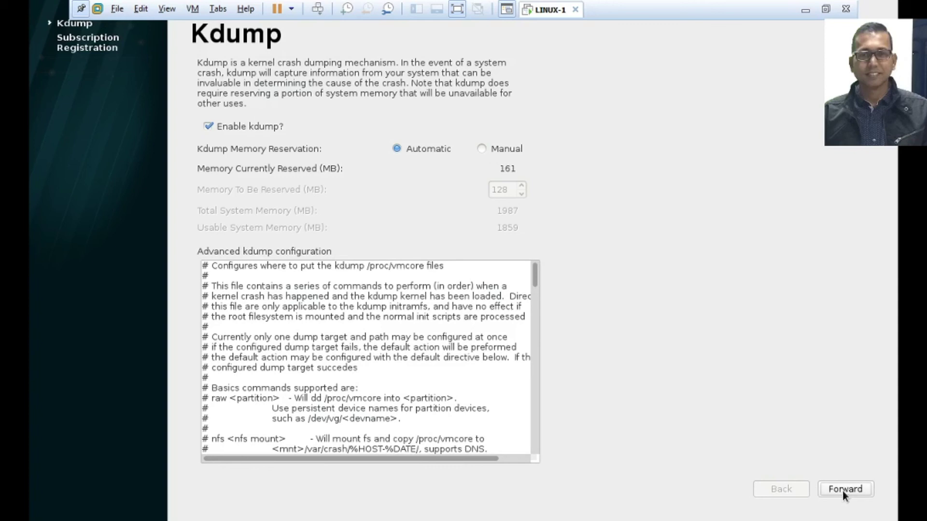
click(842, 491)
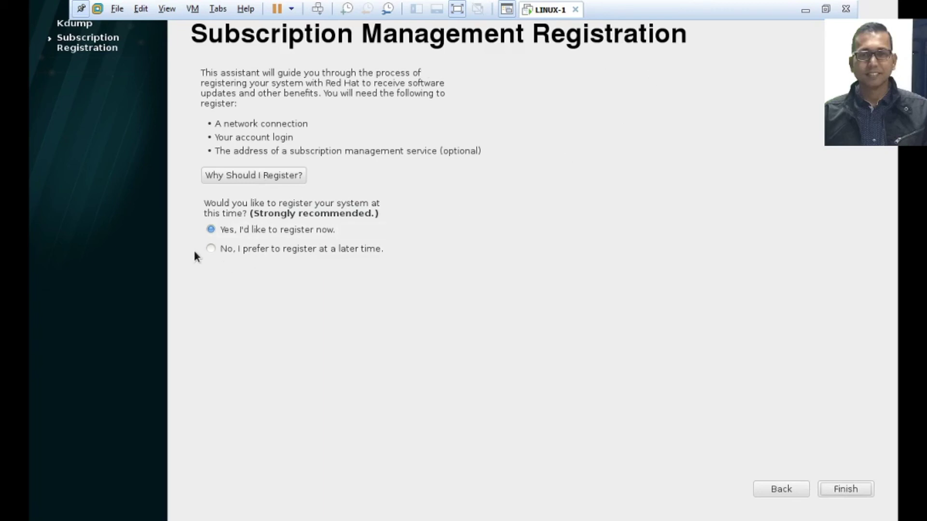
click(218, 256)
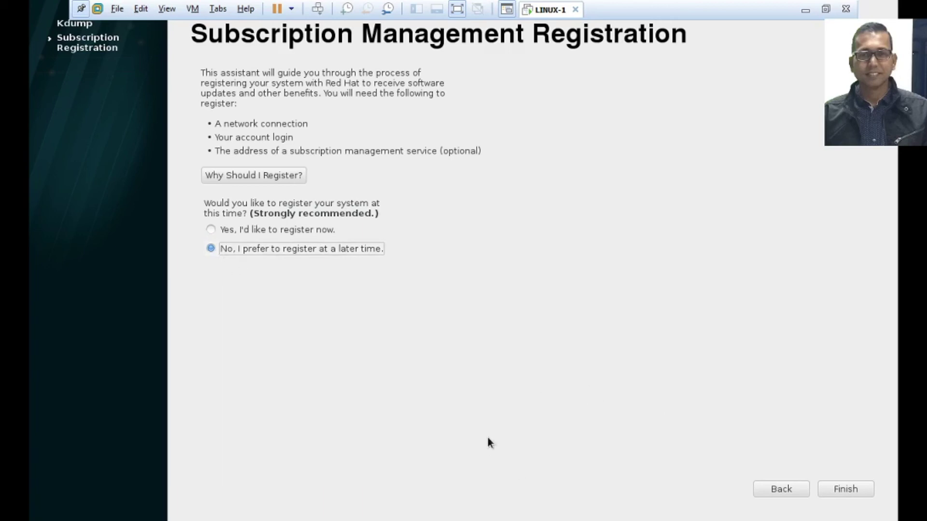
click(848, 492)
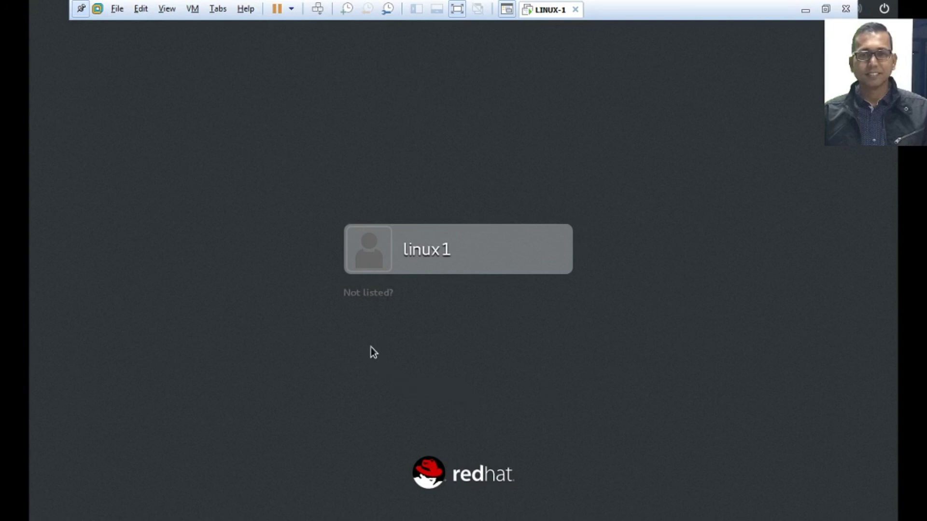
Sign in as root via 'Not listed?' using the root account password.
click(367, 295)
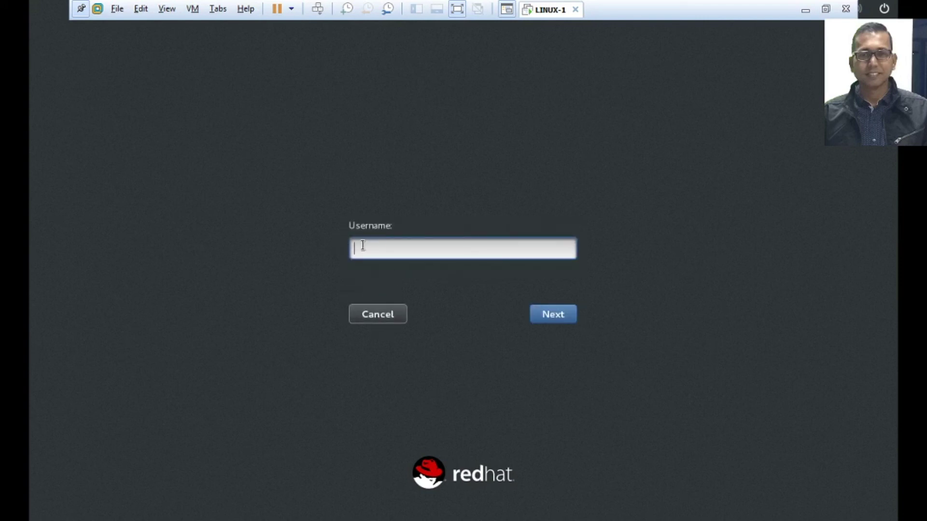
text(root)
key(Return)
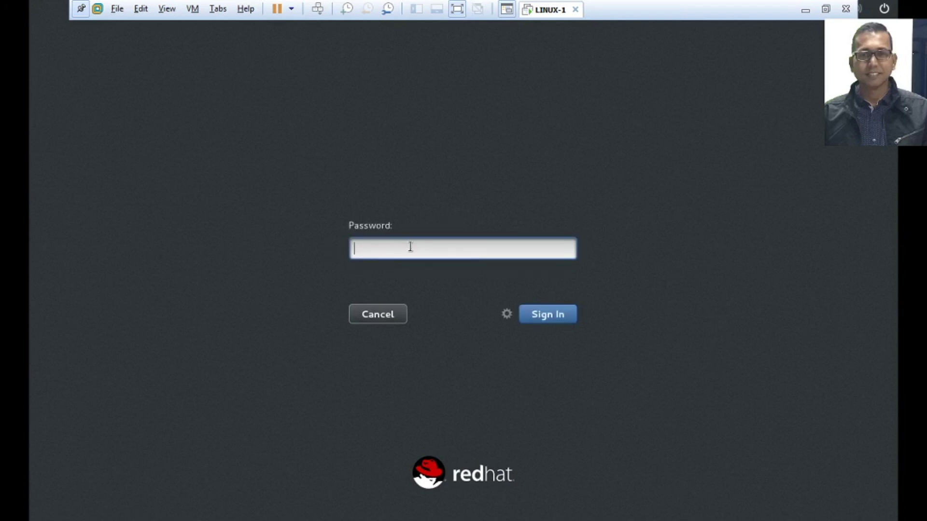
text(redhat12)
click(547, 320)
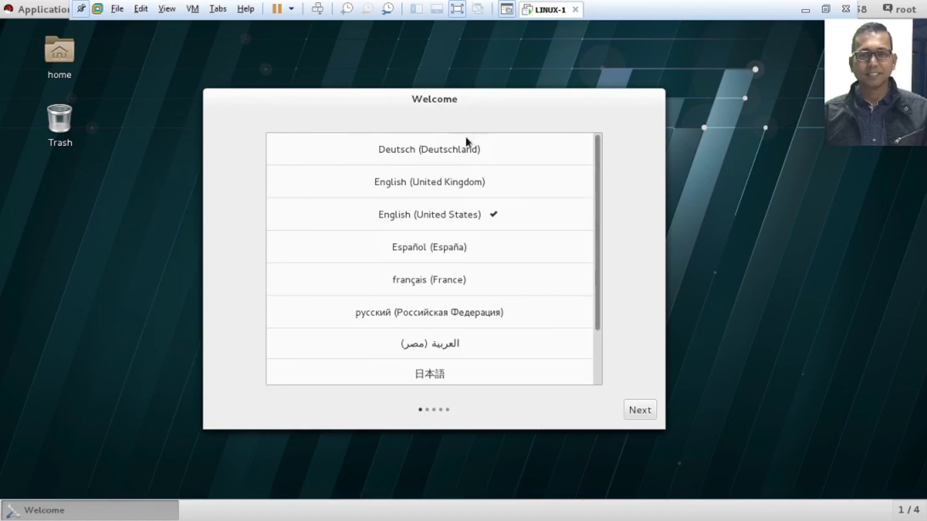
Keep English (United States) language and English (US) input, then start using RHEL Server.
click(642, 416)
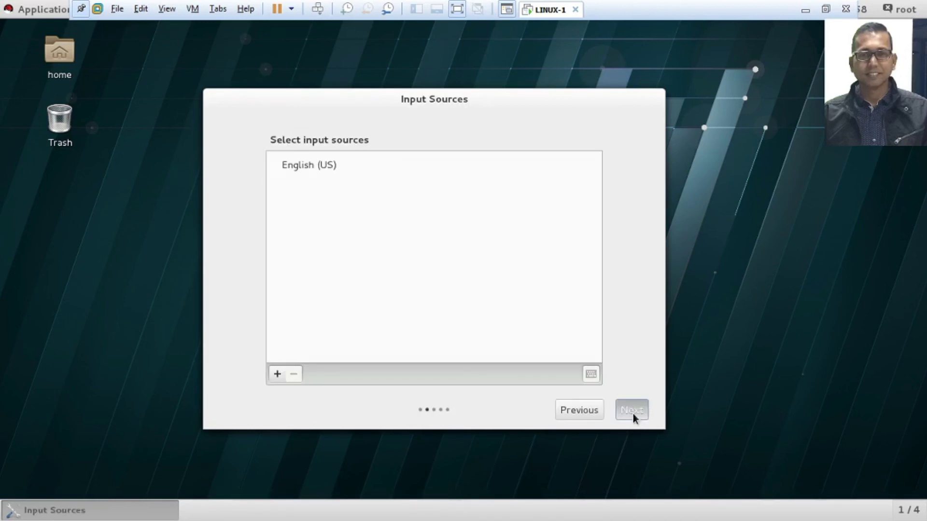
click(633, 414)
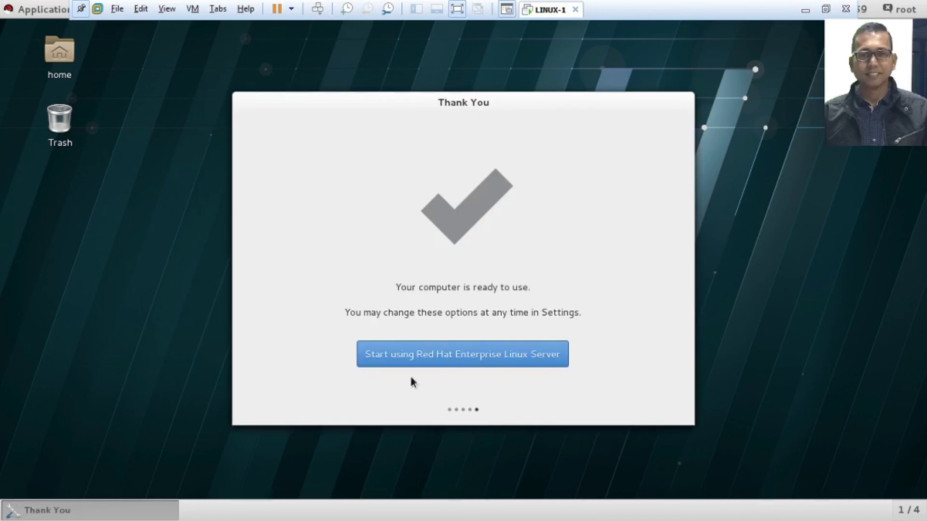
click(496, 355)
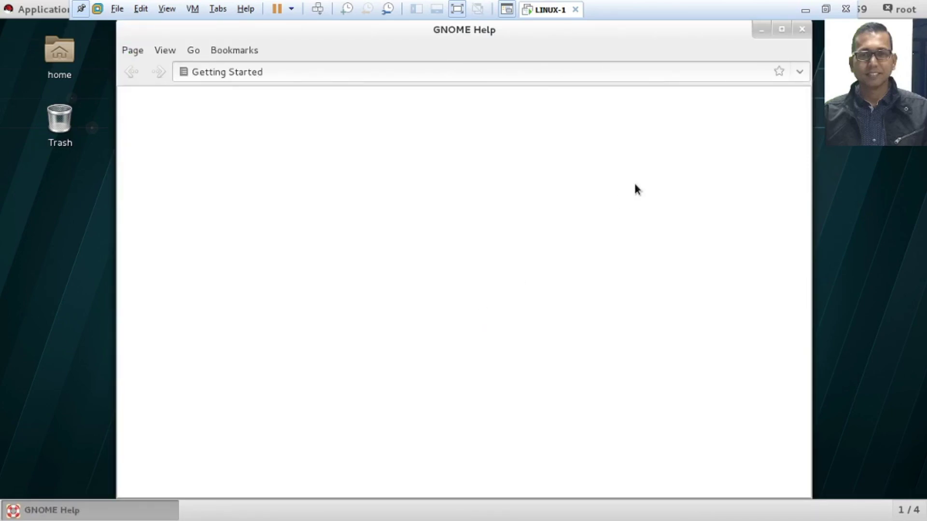
click(803, 32)
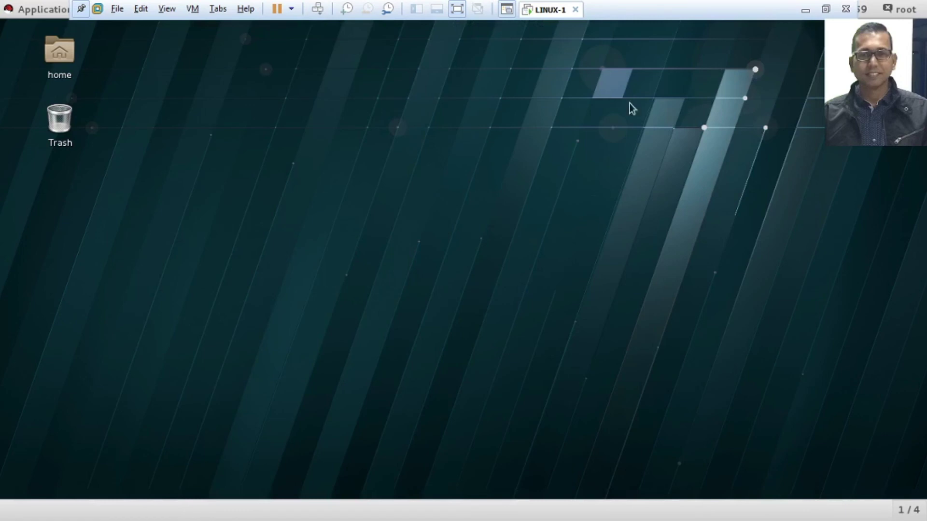